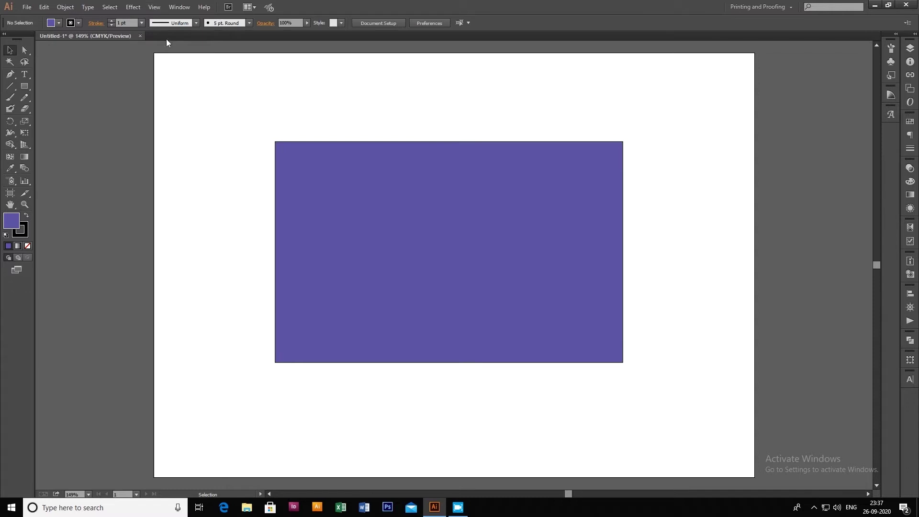
Fill the purple rectangle with the default white-to-black linear gradient.
left_click(328, 193)
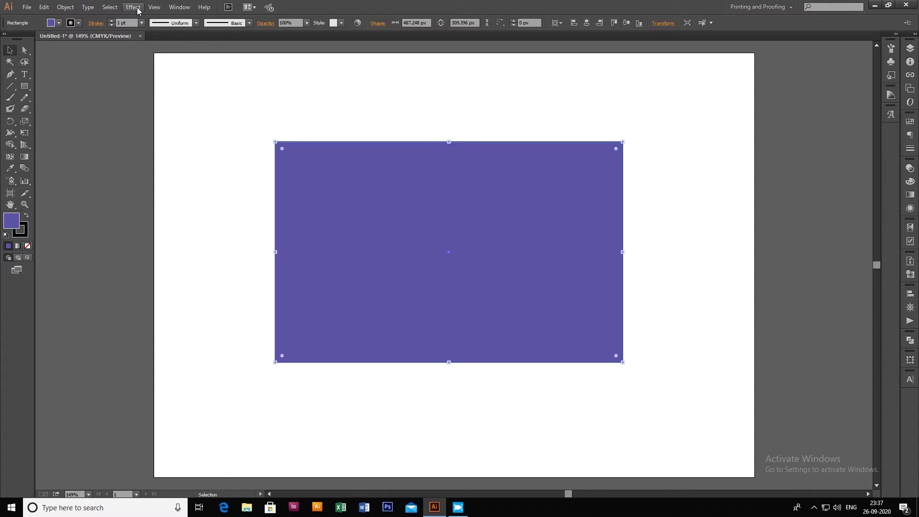
left_click(178, 8)
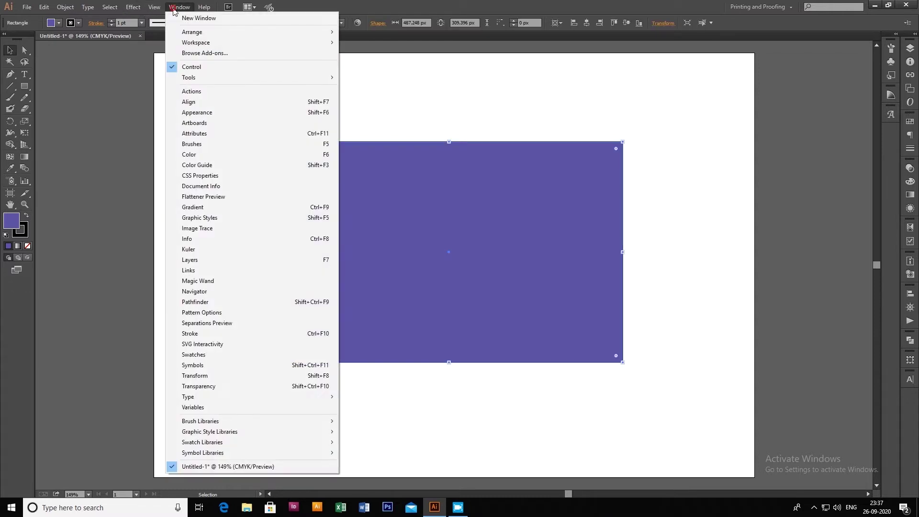
left_click(207, 208)
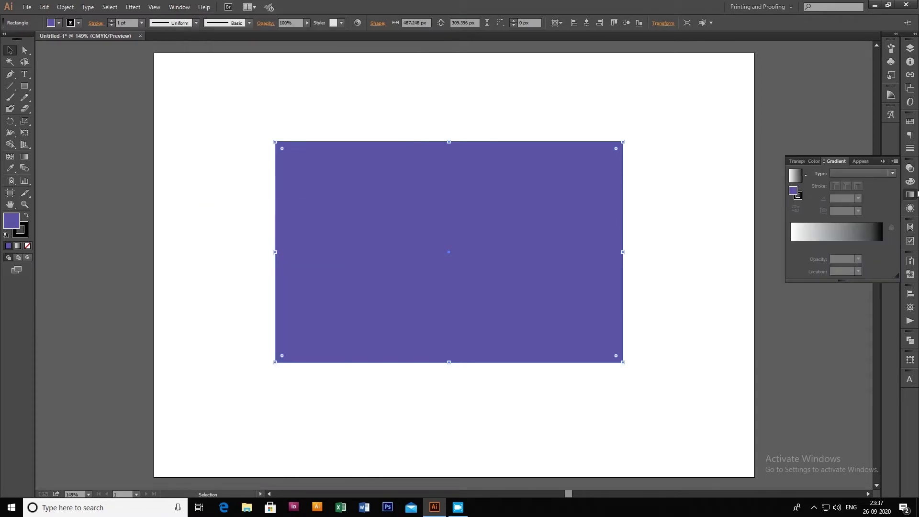
left_click(823, 231)
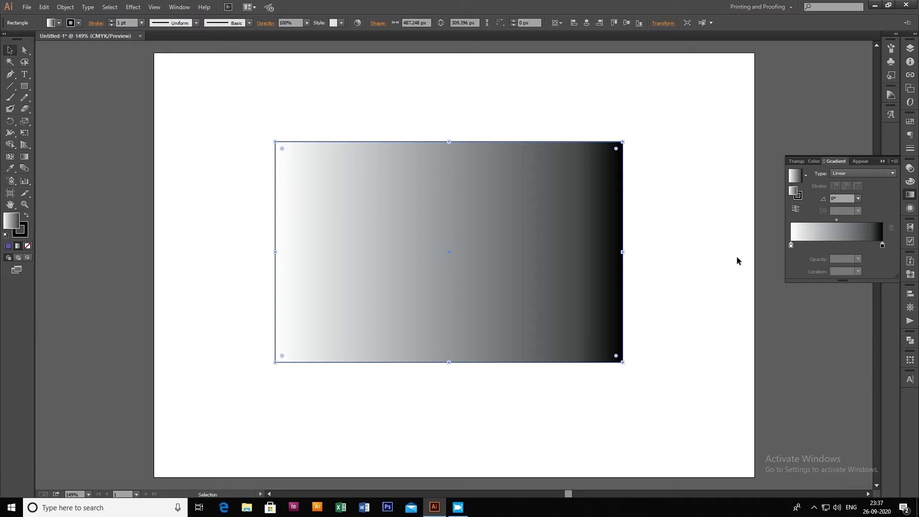
Try sliding the start and end colour stops along the gradient ramp.
left_click(883, 245)
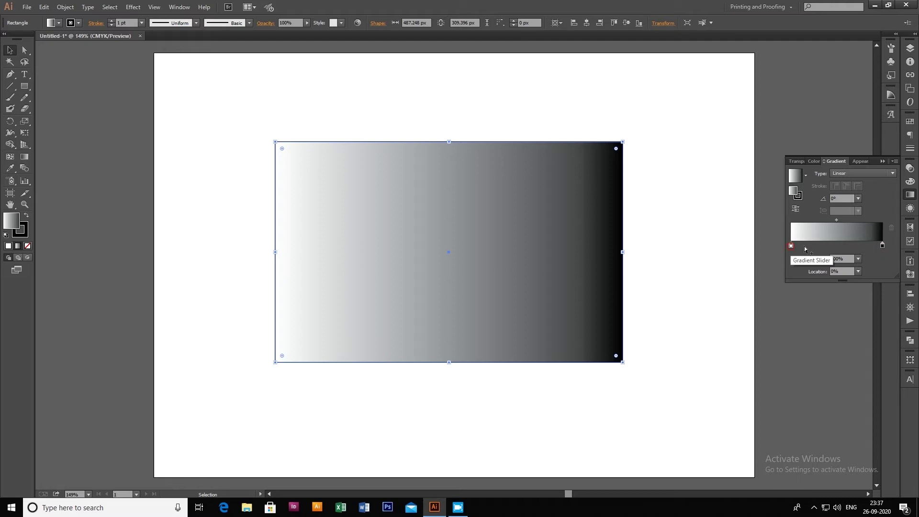
mouse_move(791, 246)
left_mouse_down()
mouse_move(880, 245)
mouse_move(781, 242)
left_mouse_up()
left_click_drag(857, 245, 893, 245)
Switch the gradient's white start stop to RGB colour and mix a light green for it.
double_click(792, 246)
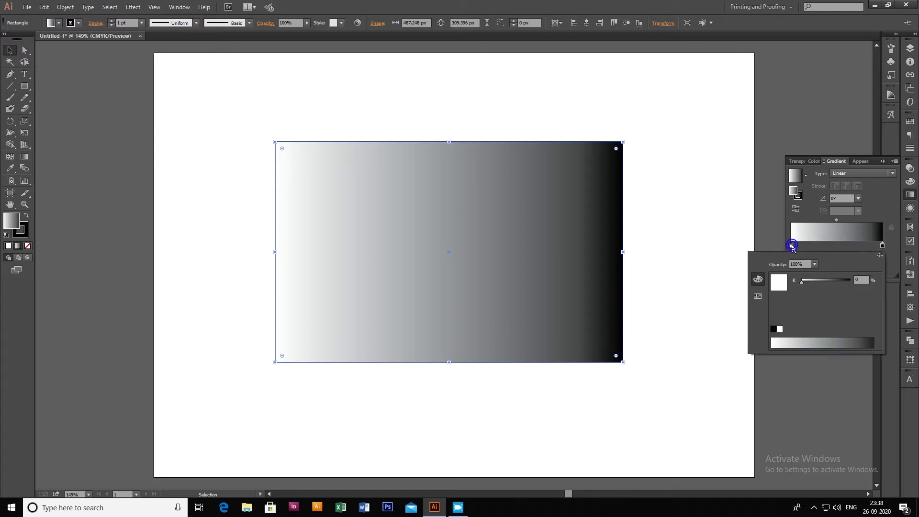
left_click(879, 256)
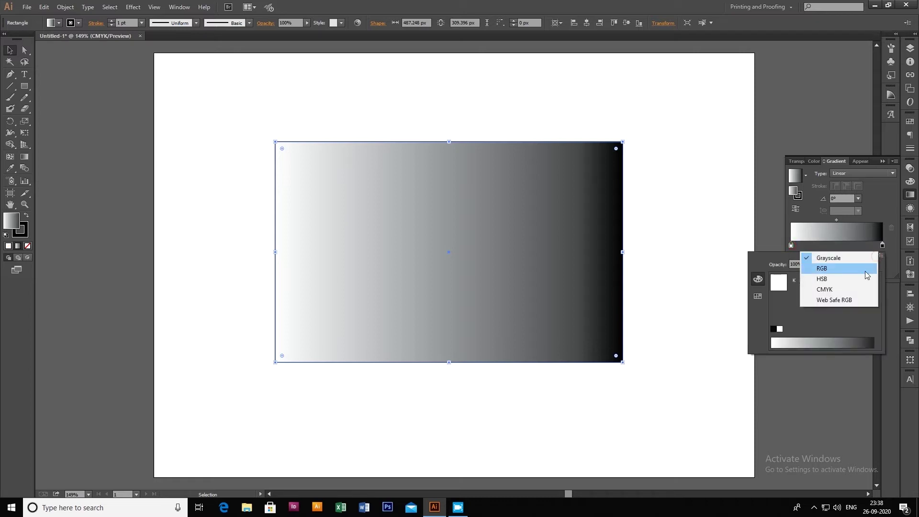
left_click(865, 271)
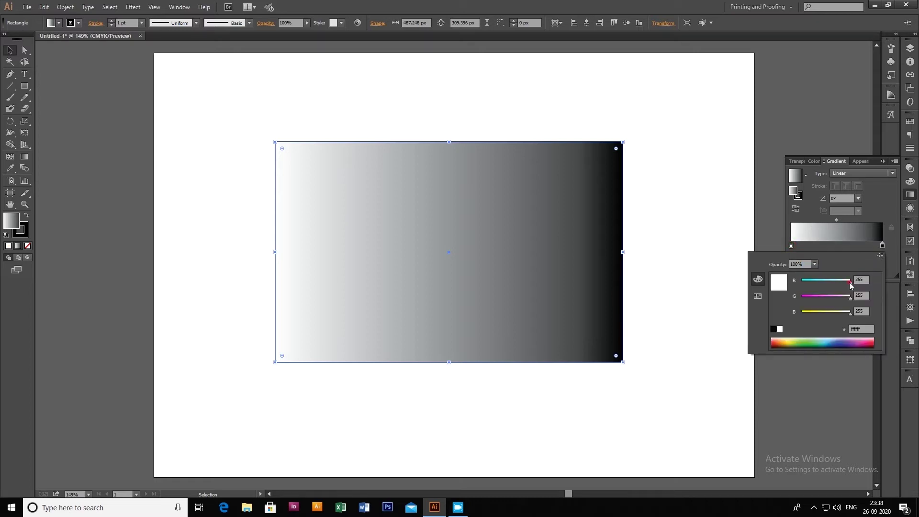
left_click_drag(850, 281, 813, 282)
left_click(833, 298)
left_click(829, 314)
left_click(892, 251)
Switch the gradient's black end stop to RGB colour and make it red.
double_click(883, 244)
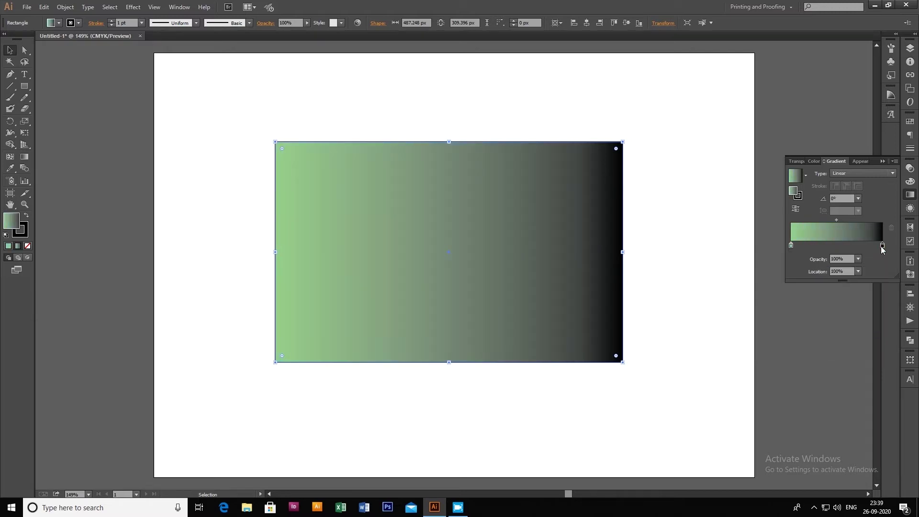
left_click(881, 255)
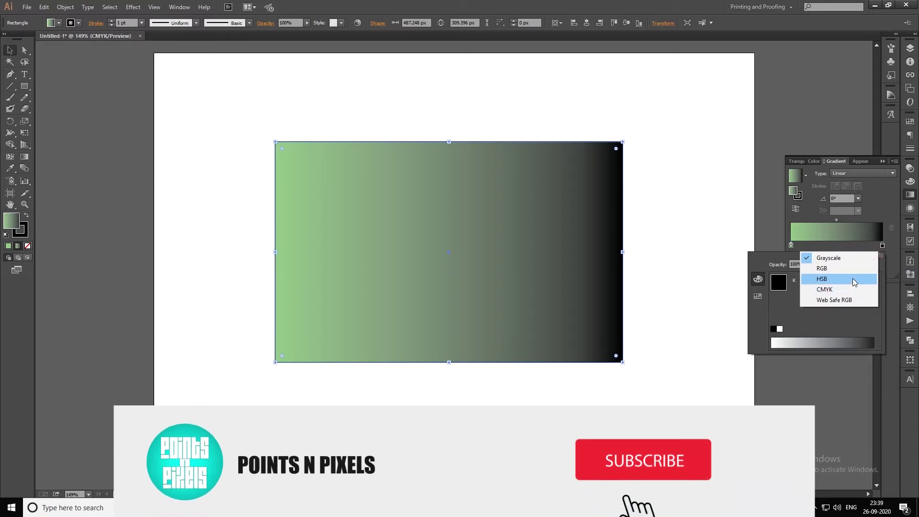
left_click(852, 271)
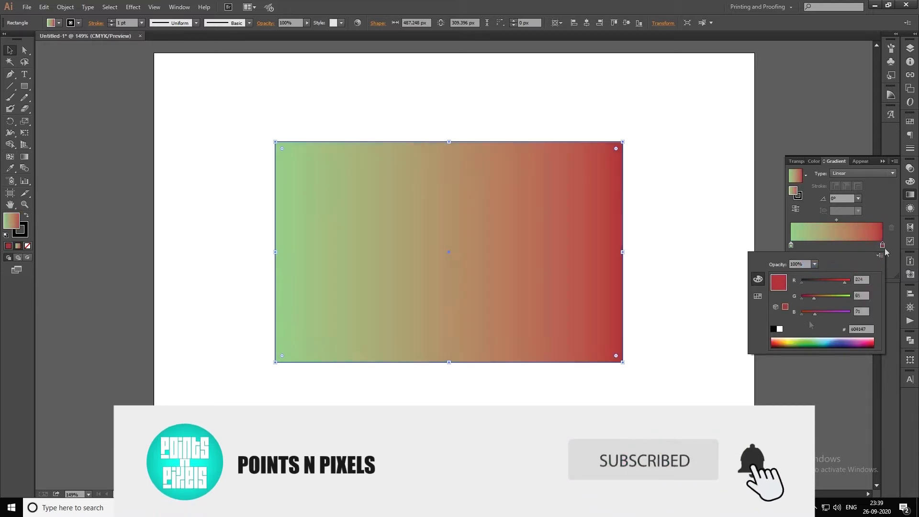
left_click(889, 250)
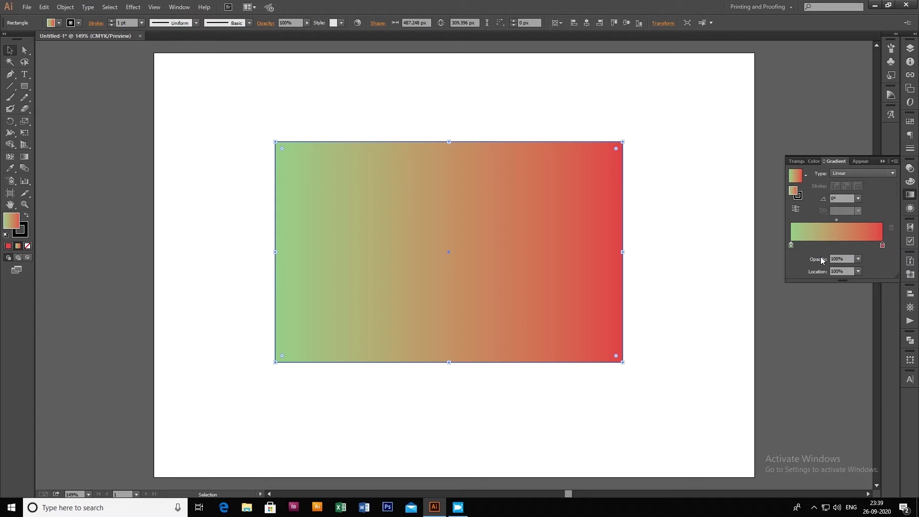
Choose a slightly different red for the gradient's end stop in the Color Picker.
double_click(794, 192)
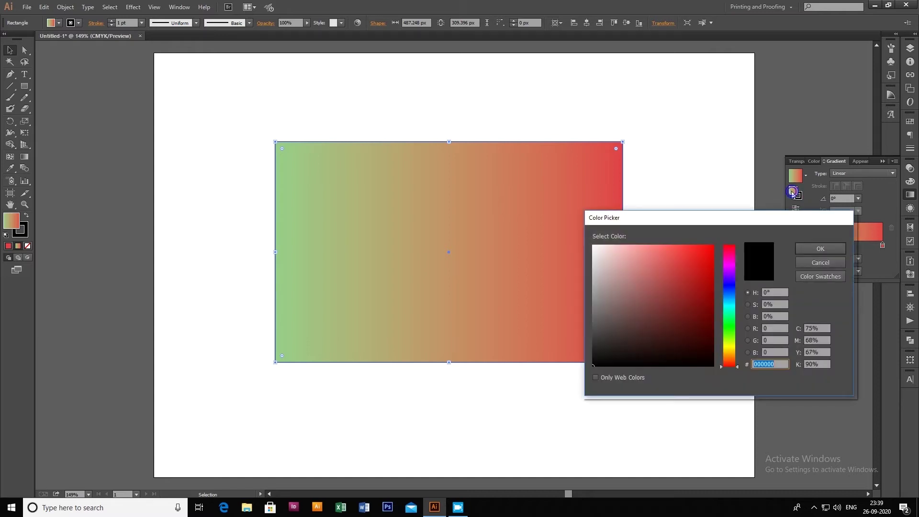
mouse_move(671, 273)
left_mouse_down()
mouse_move(673, 258)
mouse_move(678, 264)
left_mouse_up()
left_click(836, 248)
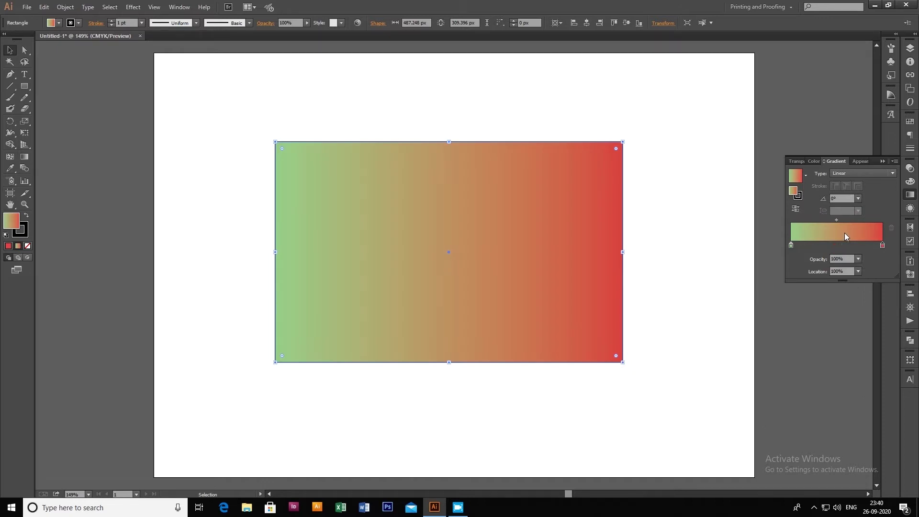
Try shifting the gradient's midpoint, and reverse the gradient and back again.
left_click(836, 221)
mouse_move(837, 221)
left_mouse_down()
mouse_move(813, 223)
mouse_move(858, 221)
mouse_move(836, 223)
left_mouse_up()
left_click(796, 209)
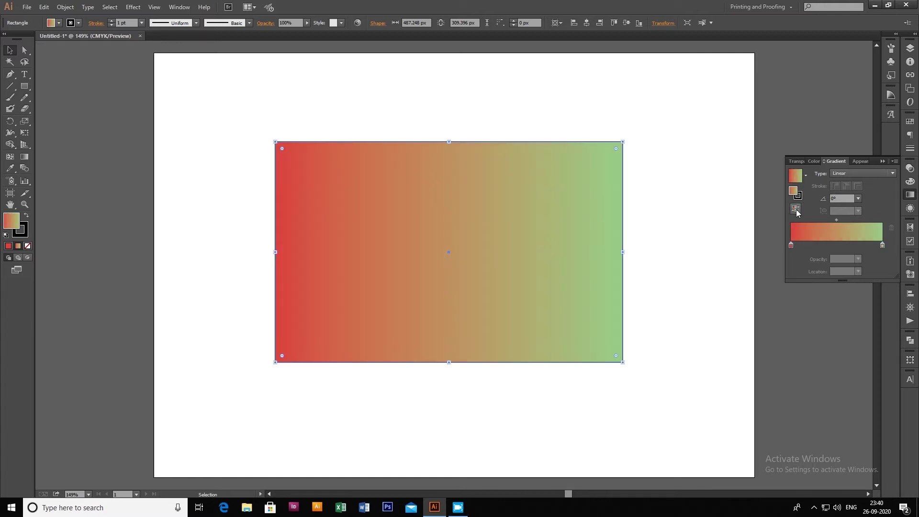
left_click(796, 209)
Try linear gradient angles of 180°, 90°, -90° and 60°, ending at -120°.
left_click(859, 197)
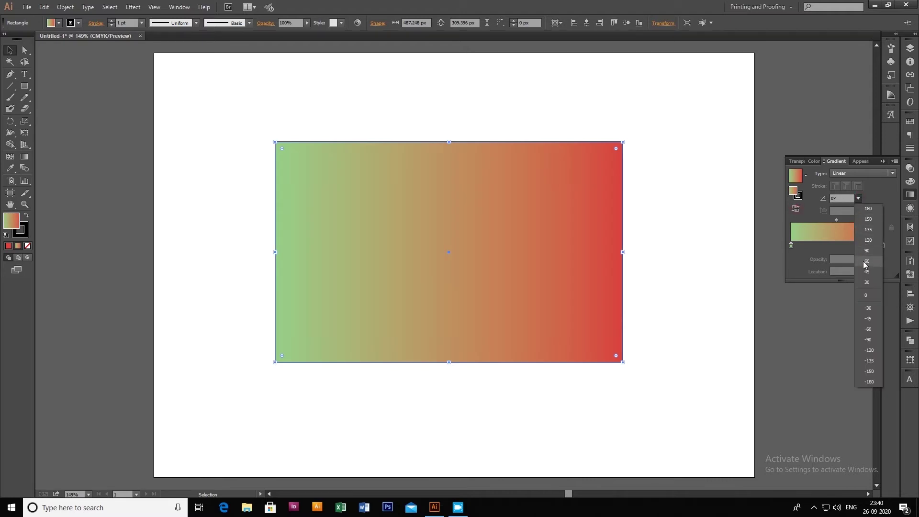
left_click(869, 209)
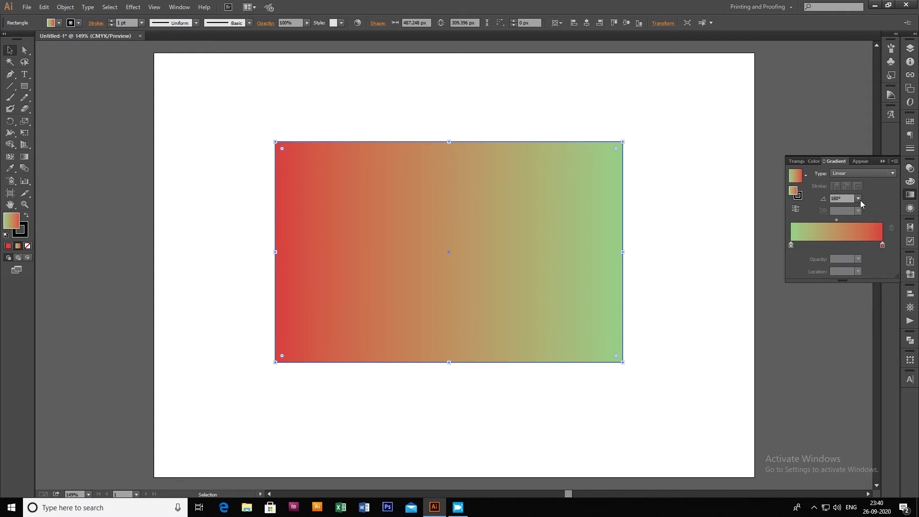
left_click(858, 199)
left_click(866, 253)
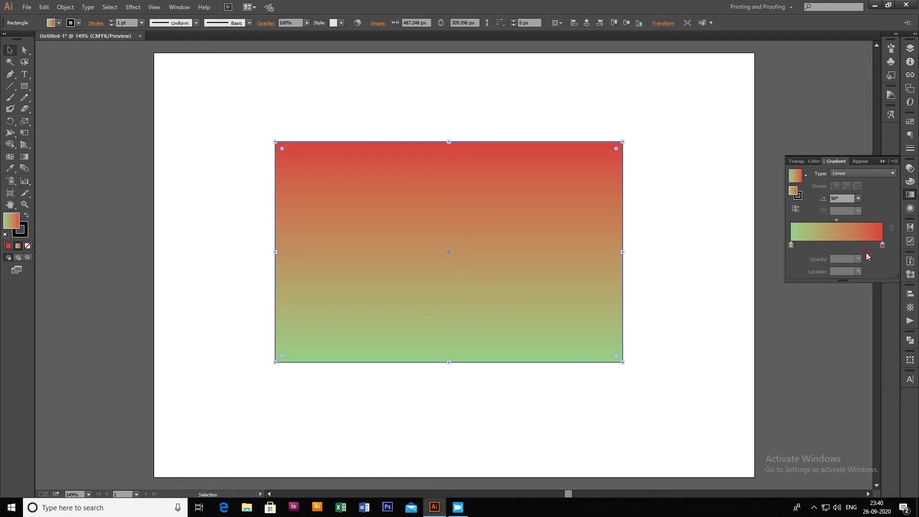
left_click(858, 198)
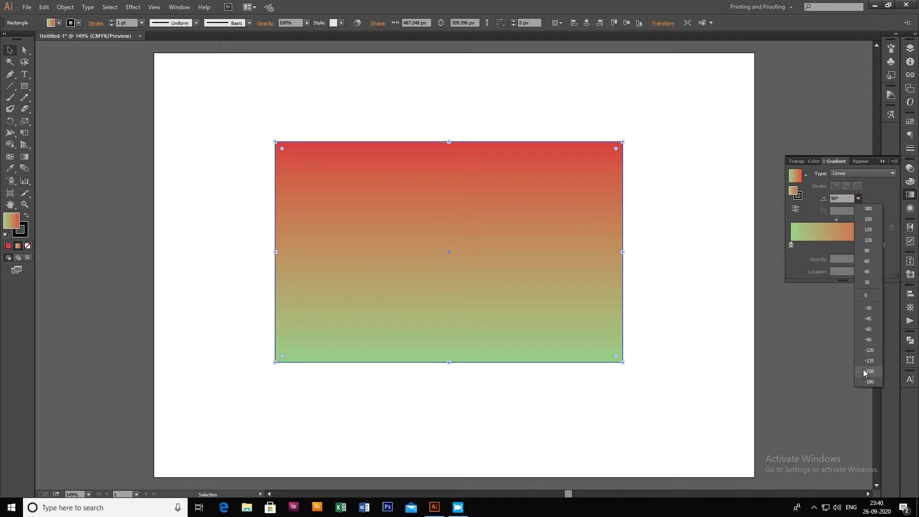
left_click(865, 339)
left_click(858, 198)
left_click(863, 258)
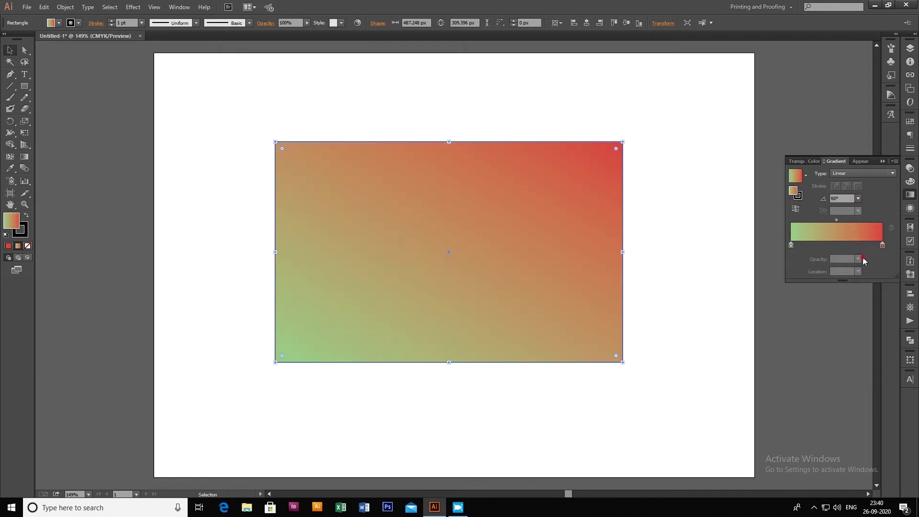
left_click(858, 198)
left_click(861, 353)
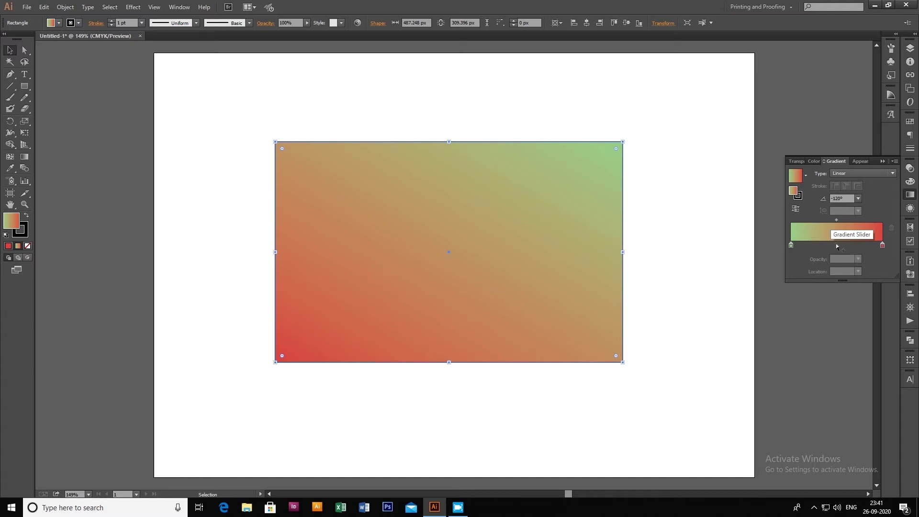
Add a colour stop at about 50.77% on the gradient ramp and make it light blue.
left_click(796, 248)
left_click_drag(795, 247, 838, 244)
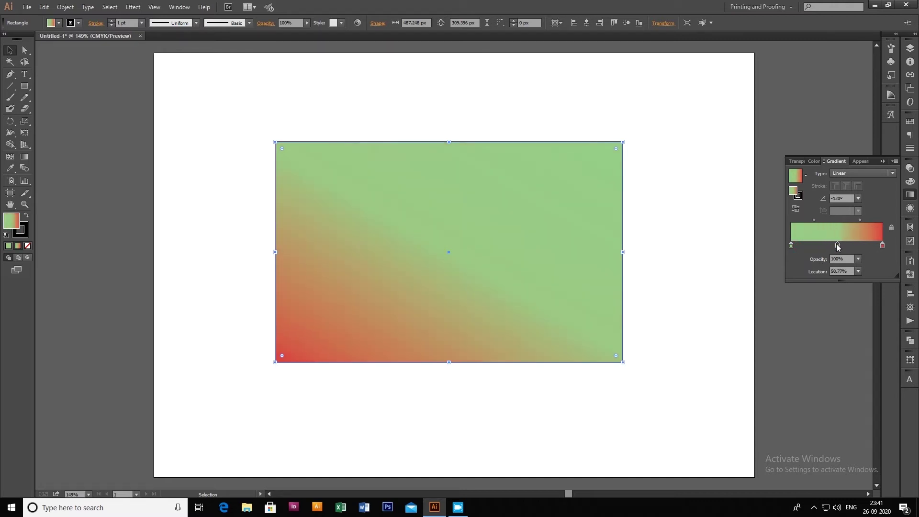
double_click(837, 245)
left_click(821, 342)
left_click(827, 337)
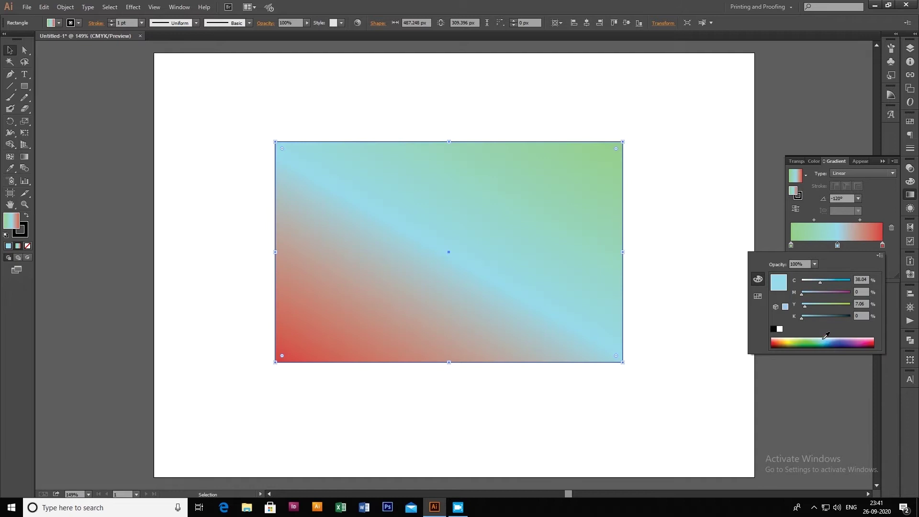
left_click(893, 253)
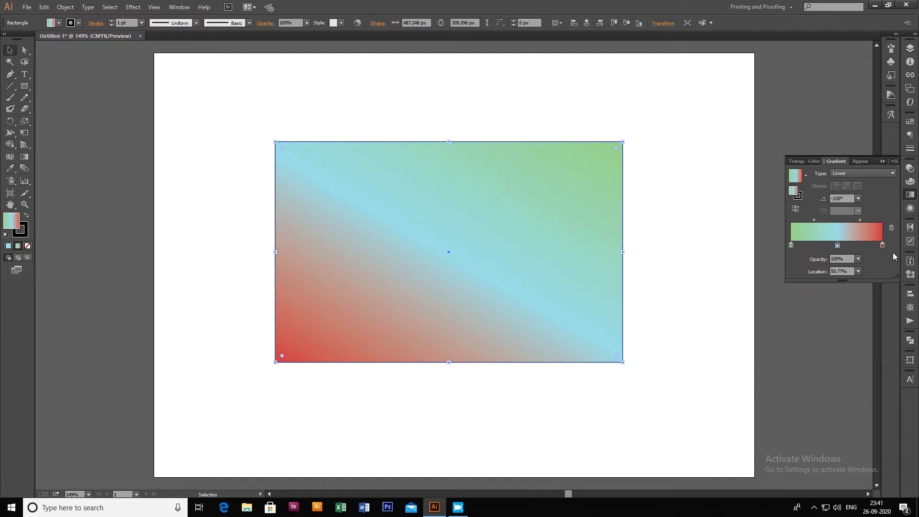
Replace the light blue middle stop with a green stop at 24.1% and a red stop about three quarters along the ramp.
left_click(797, 245)
left_click_drag(801, 244, 815, 243)
left_click(874, 245)
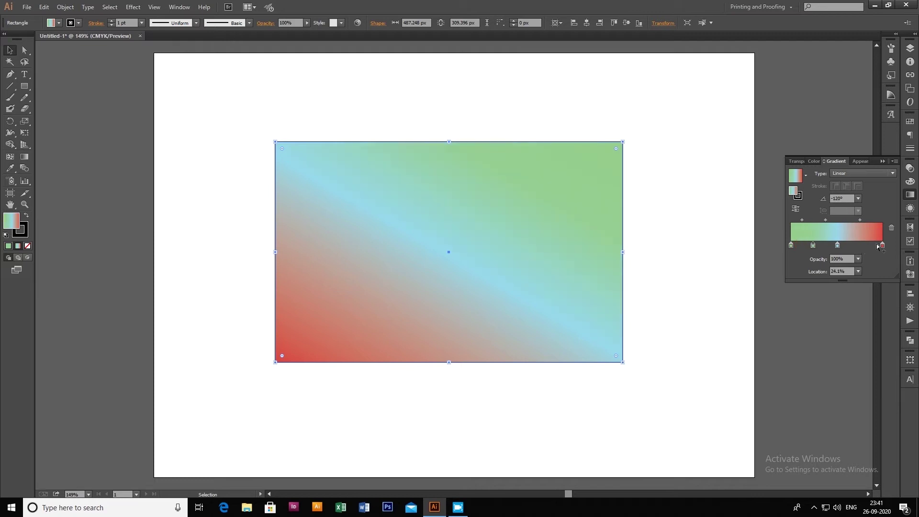
left_click_drag(872, 246, 839, 266)
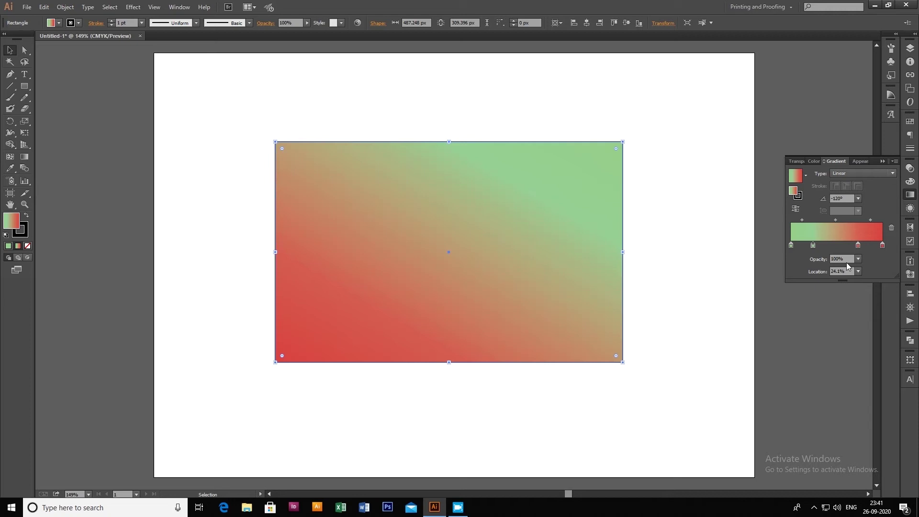
Redraw the gradient across the rectangle in several different directions with the Gradient tool.
left_click(25, 157)
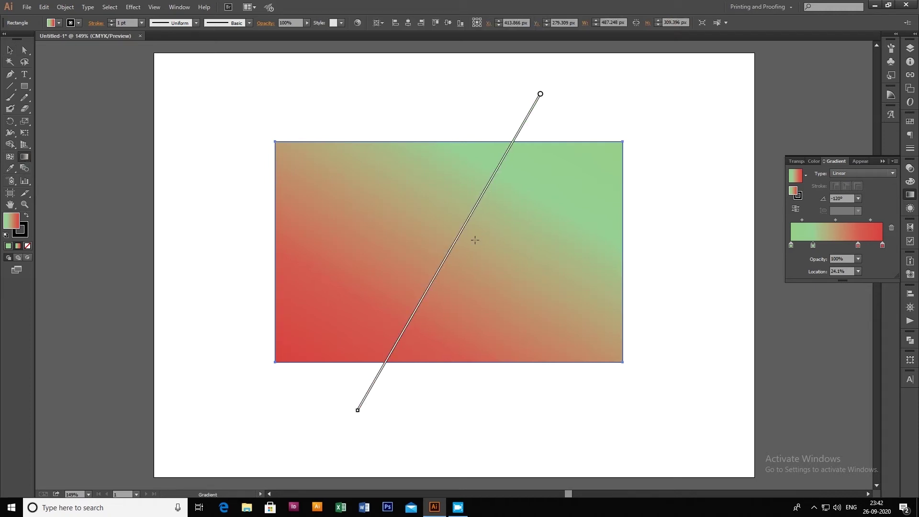
mouse_move(461, 235)
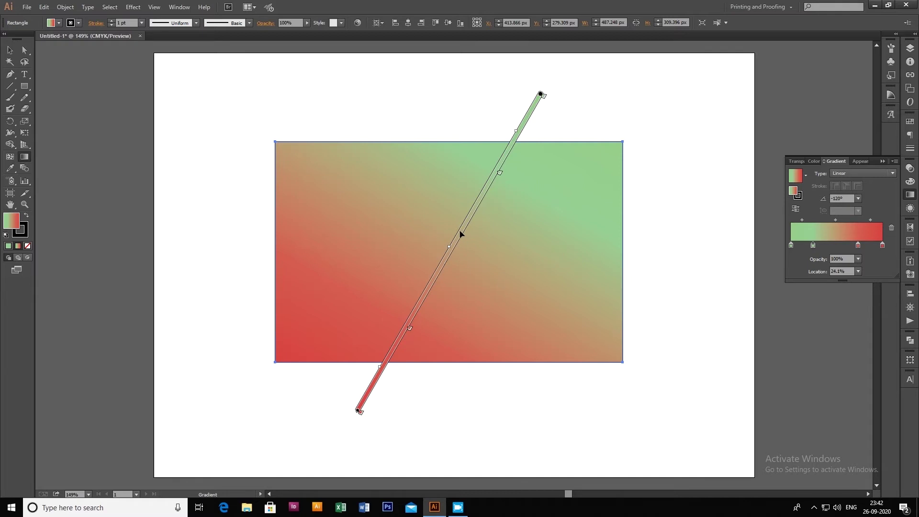
left_click_drag(275, 249, 622, 249)
left_click_drag(525, 139, 407, 363)
left_click_drag(354, 162, 565, 364)
mouse_move(447, 142)
left_mouse_down()
mouse_move(451, 363)
mouse_move(598, 244)
left_mouse_up()
left_click_drag(584, 342, 579, 208)
Adjust the on-canvas gradient line to span the rectangle's width almost horizontally, at about 0.4°, from green to red.
left_click_drag(398, 254, 293, 229)
left_click_drag(514, 250, 637, 263)
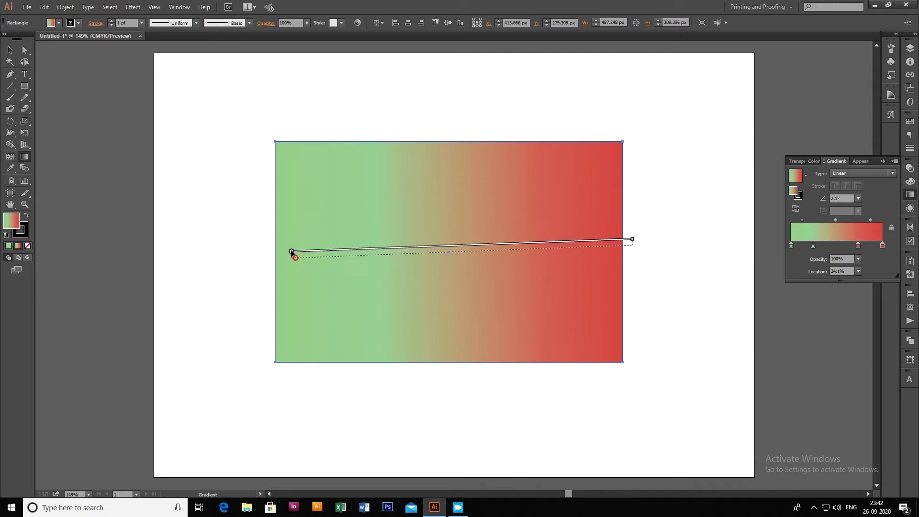
left_click_drag(635, 248, 641, 255)
left_click_drag(496, 252, 487, 254)
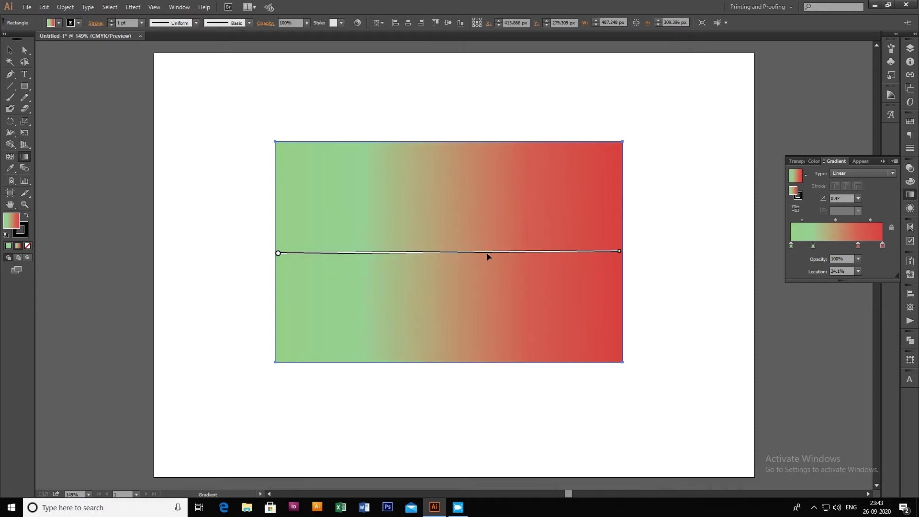
mouse_move(487, 254)
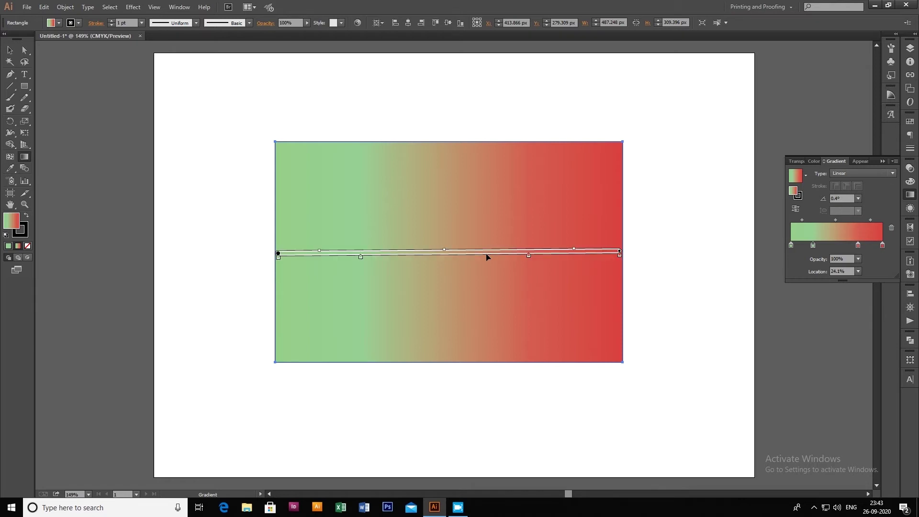
Change the gradient type to Radial and enlarge its radius to just beyond the rectangle's right edge.
left_click(855, 173)
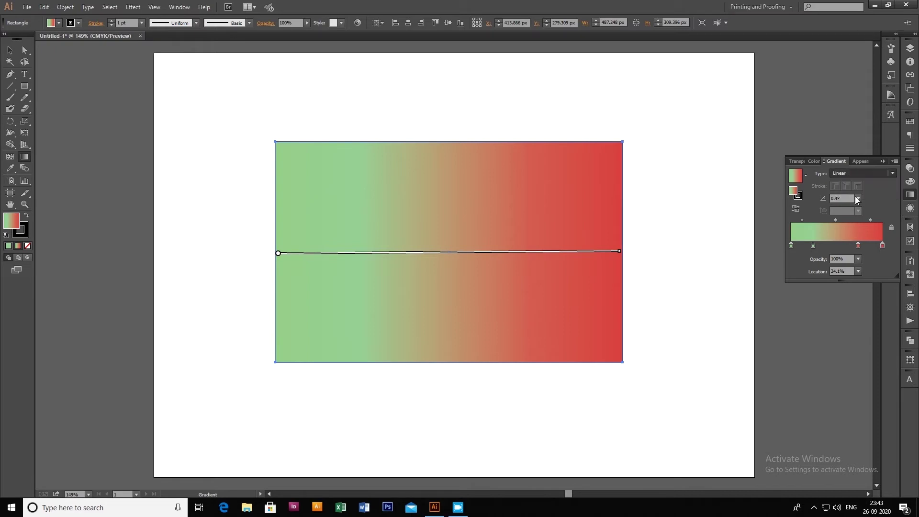
left_click(855, 182)
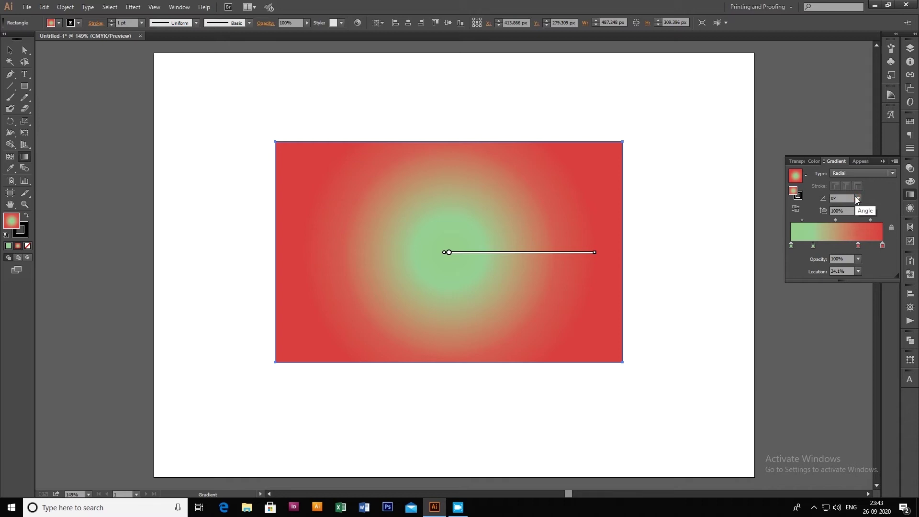
mouse_move(596, 257)
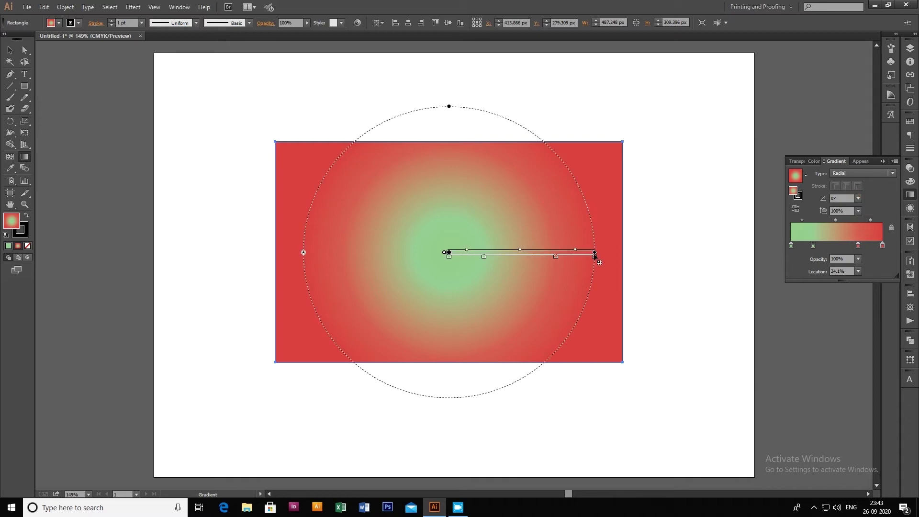
left_click_drag(595, 253, 635, 252)
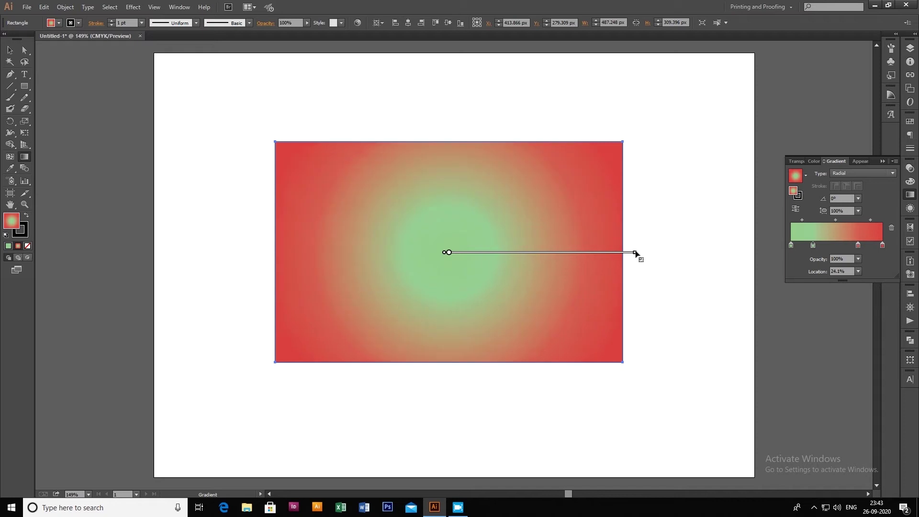
Enlarge the radial gradient's radius further beyond the rectangle's right edge and shift its centre slightly to the right.
mouse_move(616, 253)
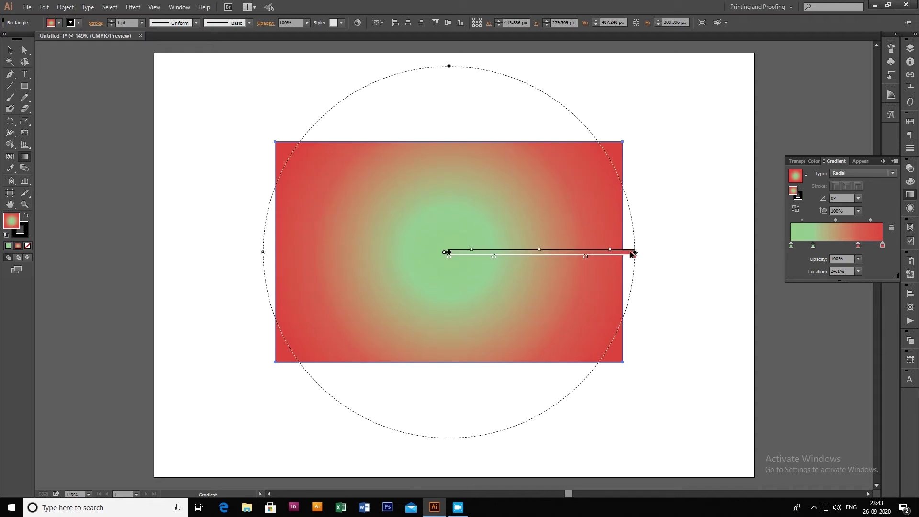
left_click_drag(635, 253, 665, 254)
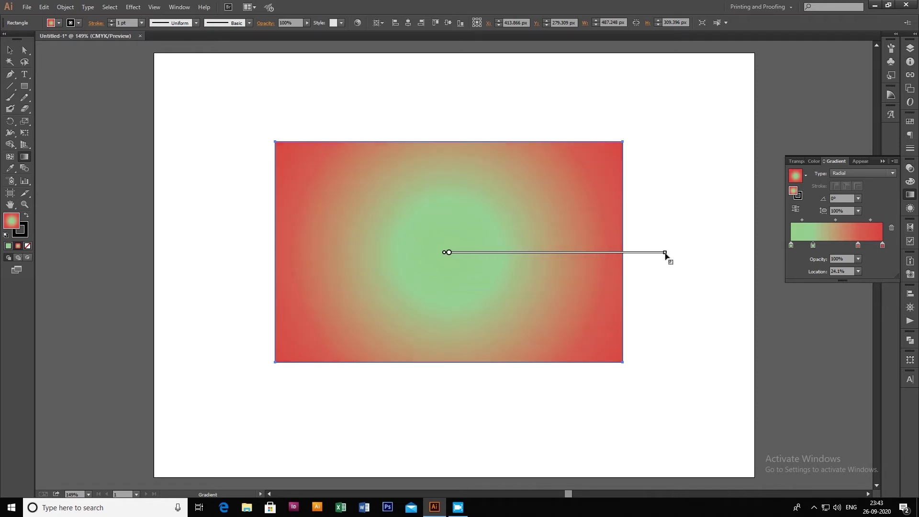
mouse_move(620, 257)
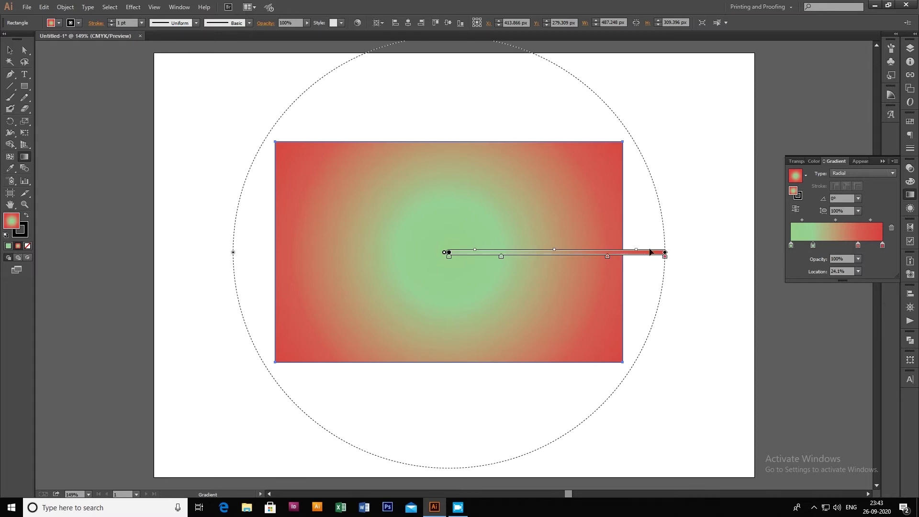
left_click_drag(637, 253, 642, 252)
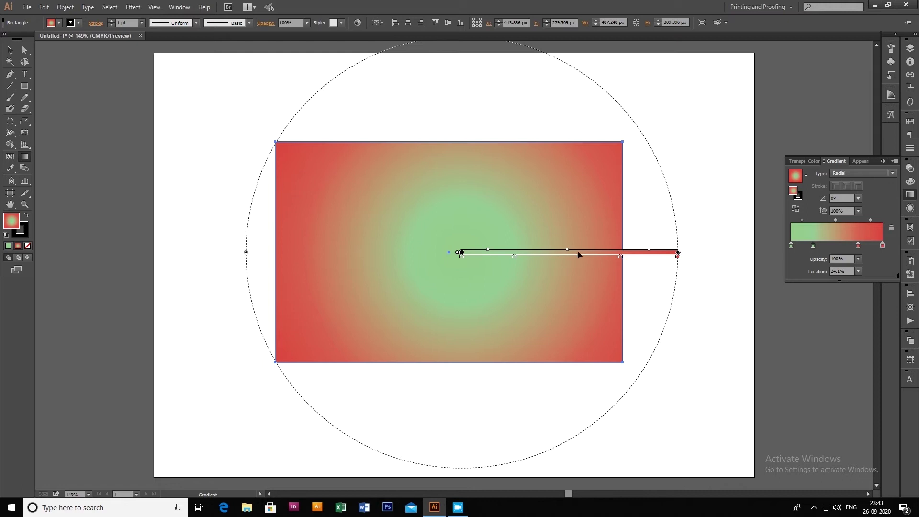
Shrink the radial gradient, offset its focal point to the circle's edge, and turn the gradient line vertical with the focal point lowest.
left_click_drag(579, 254, 671, 256)
mouse_move(545, 258)
left_mouse_down()
mouse_move(330, 254)
mouse_move(452, 251)
mouse_move(324, 263)
mouse_move(492, 265)
left_mouse_up()
mouse_move(648, 266)
left_mouse_down()
mouse_move(501, 282)
mouse_move(497, 265)
left_mouse_up()
left_click_drag(586, 271, 488, 264)
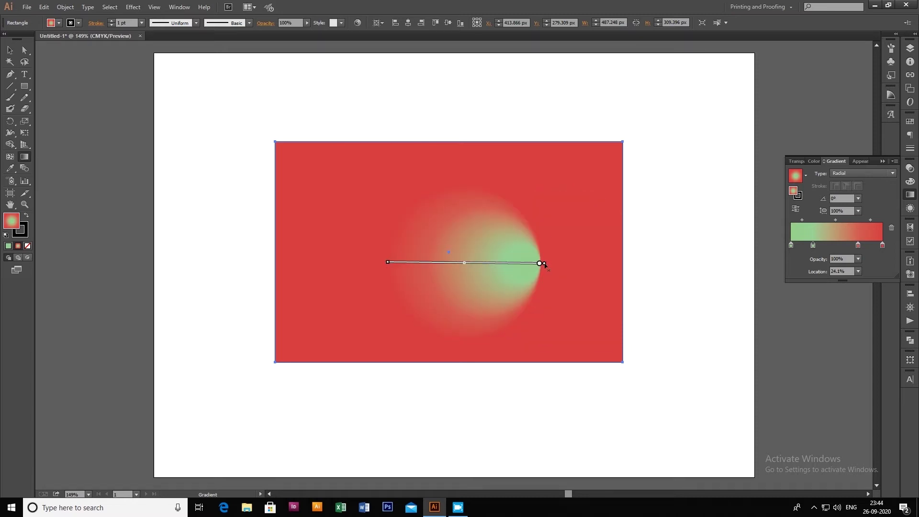
mouse_move(541, 263)
left_mouse_down()
mouse_move(446, 260)
mouse_move(449, 348)
left_mouse_up()
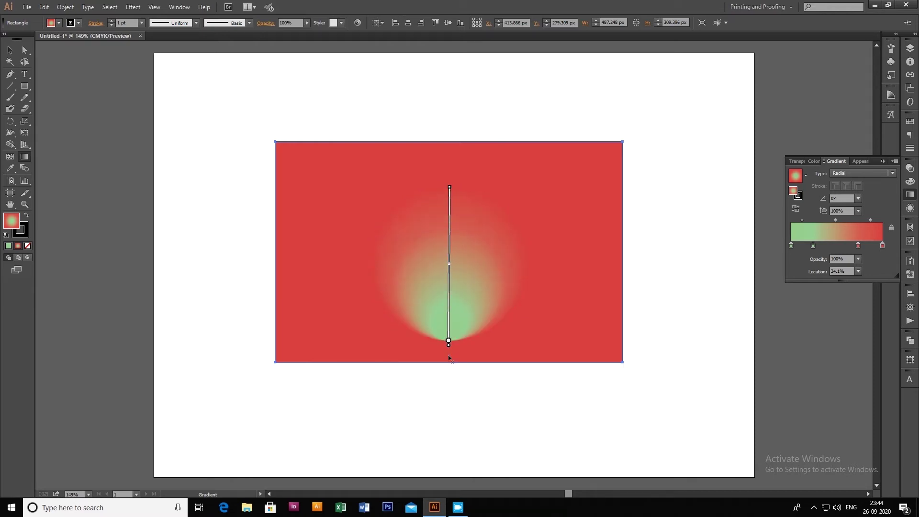
Recolour the gradient's first stop dark blue and remove the green and red middle stops.
double_click(791, 245)
left_click(841, 342)
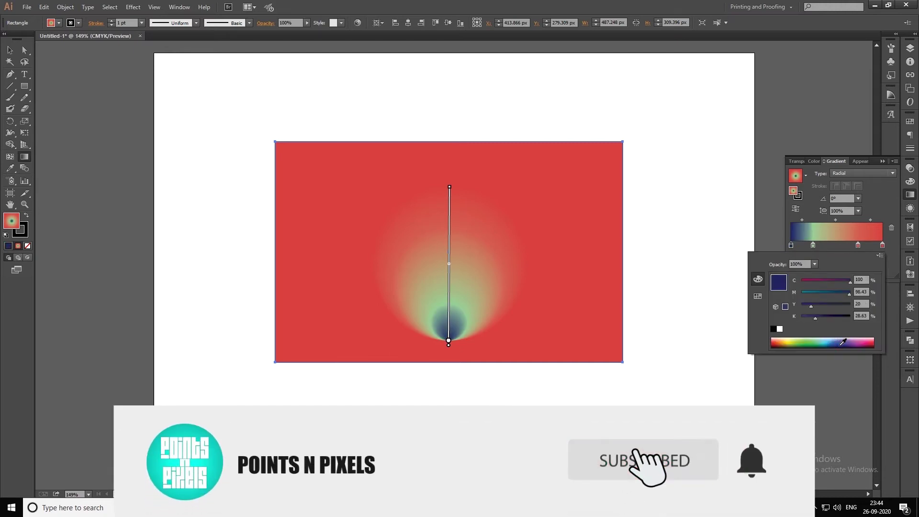
left_click(841, 346)
left_click(814, 245)
left_click_drag(813, 246, 817, 273)
left_click_drag(859, 246, 861, 277)
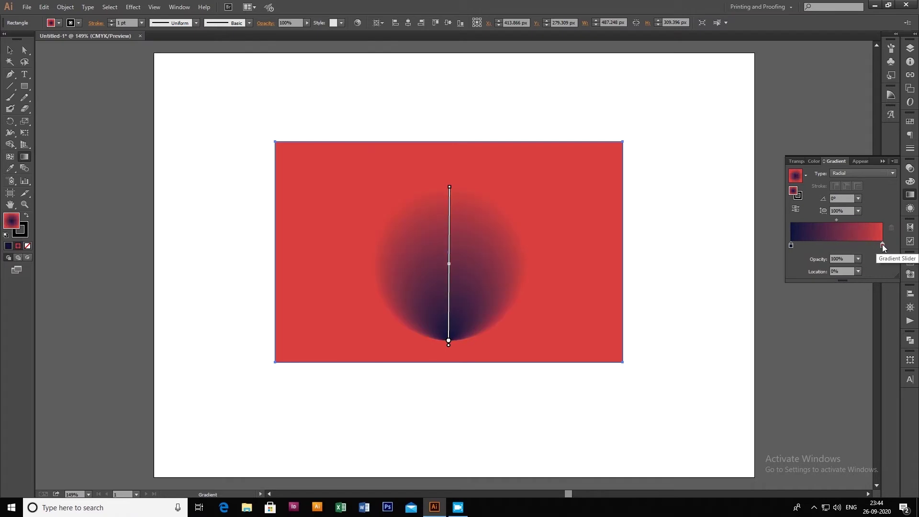
Recolour the gradient's end stop green and shift the midpoint between the two stops to about 70%.
double_click(883, 246)
left_click(812, 342)
left_click(815, 343)
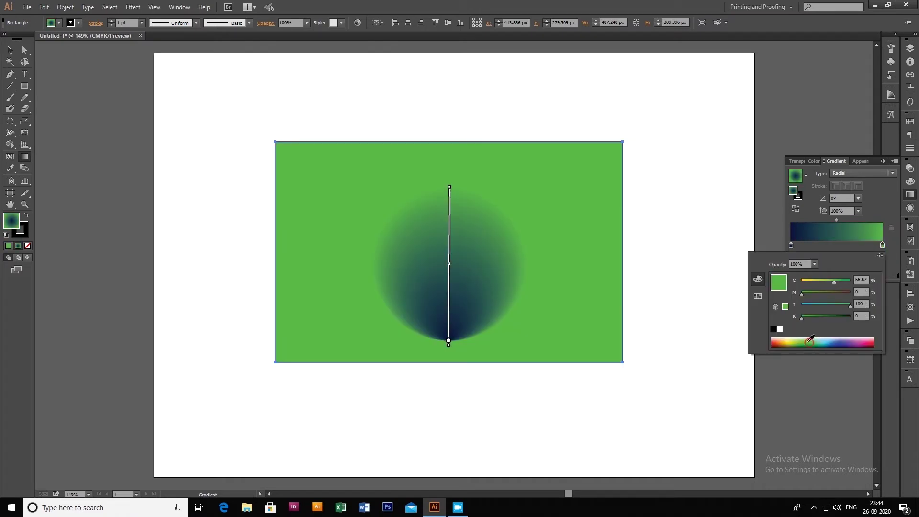
left_click(858, 223)
Enlarge the radial gradient to nearly the rectangle's top edge and pull its focal point back to just below the gradient's centre.
left_click_drag(449, 264, 448, 236)
left_click_drag(451, 188, 450, 153)
left_click_drag(448, 377, 449, 290)
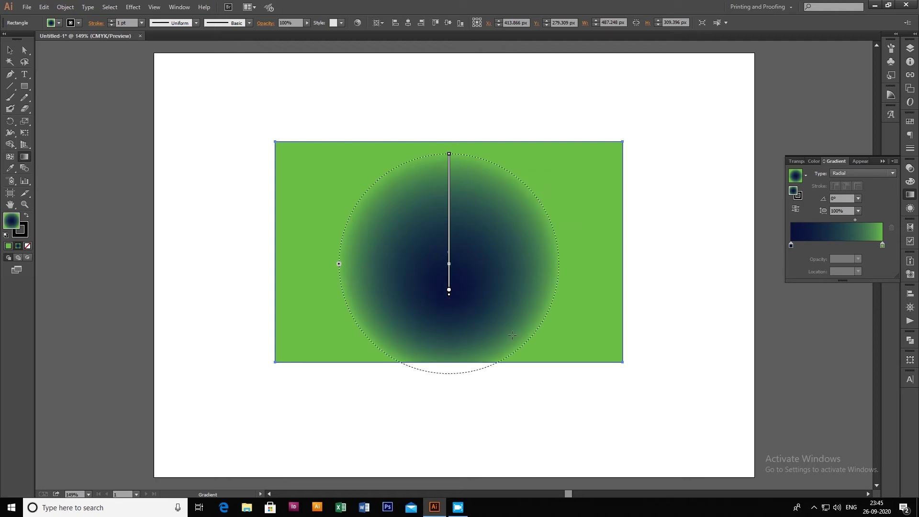
Replace the rectangle with a circle about 291 px in diameter that has no fill.
key("v")
key("Delete")
key("l")
left_click_drag(378, 159, 587, 366)
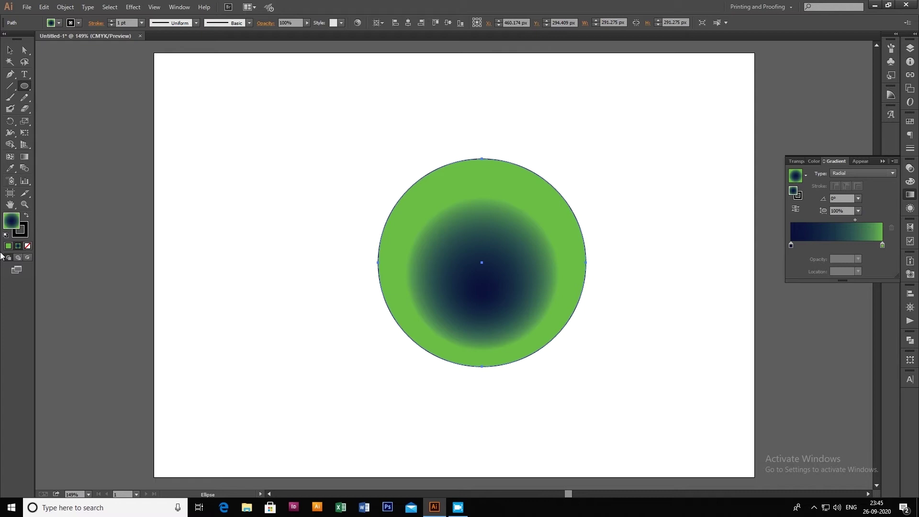
left_click(27, 246)
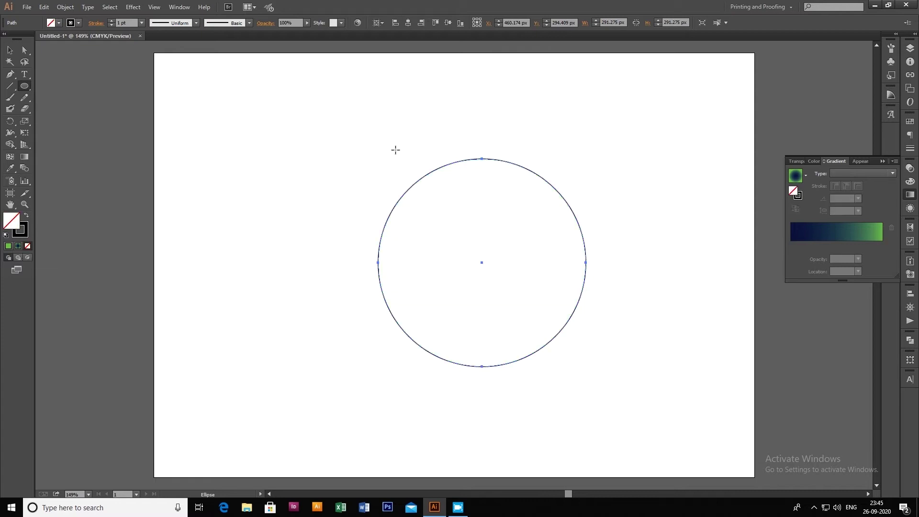
Centre the circle horizontally and vertically on the artboard and deselect it.
key("v")
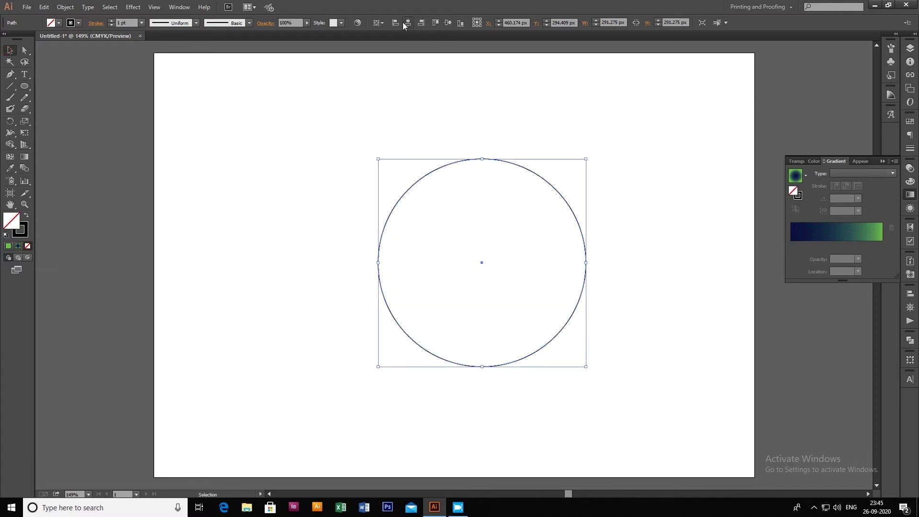
left_click(408, 22)
left_click(447, 22)
left_click(639, 238)
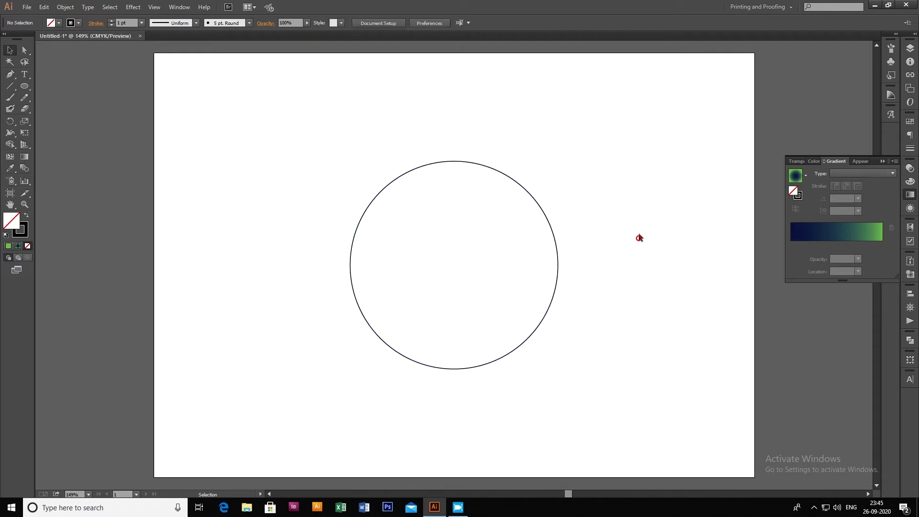
Fill the circle with the solid dark red c20000.
left_click(557, 246)
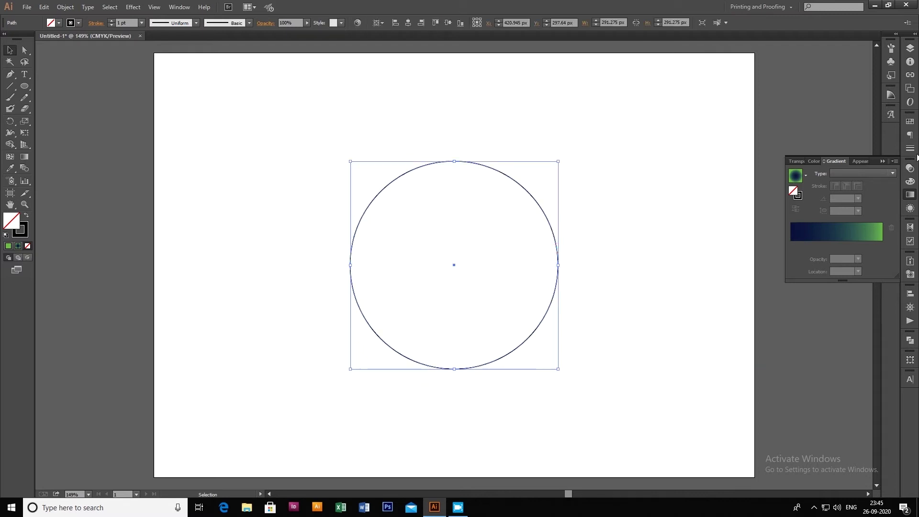
left_click(814, 161)
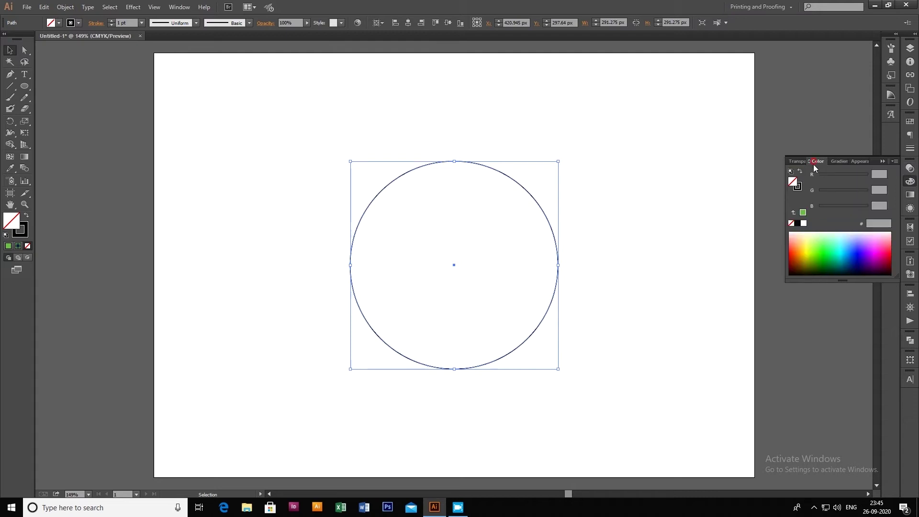
left_click(796, 249)
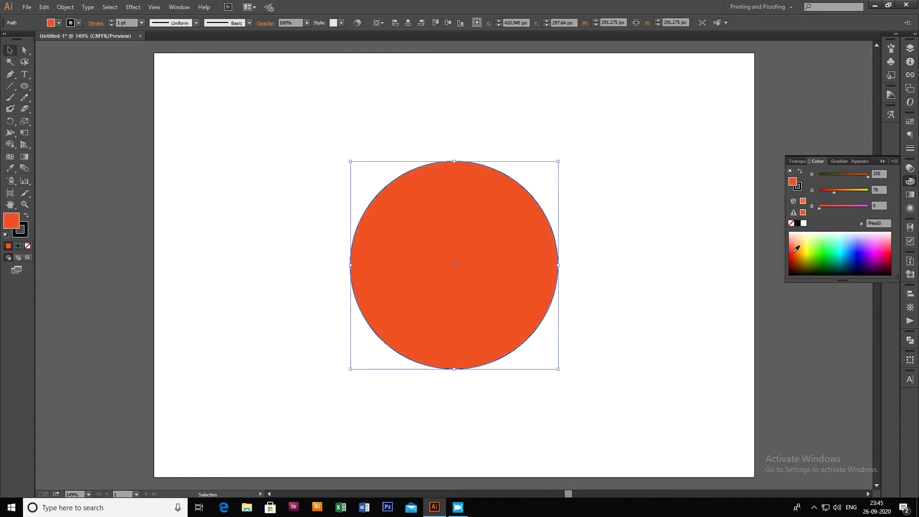
left_click(792, 264)
left_click(794, 256)
left_click(791, 257)
left_click(793, 254)
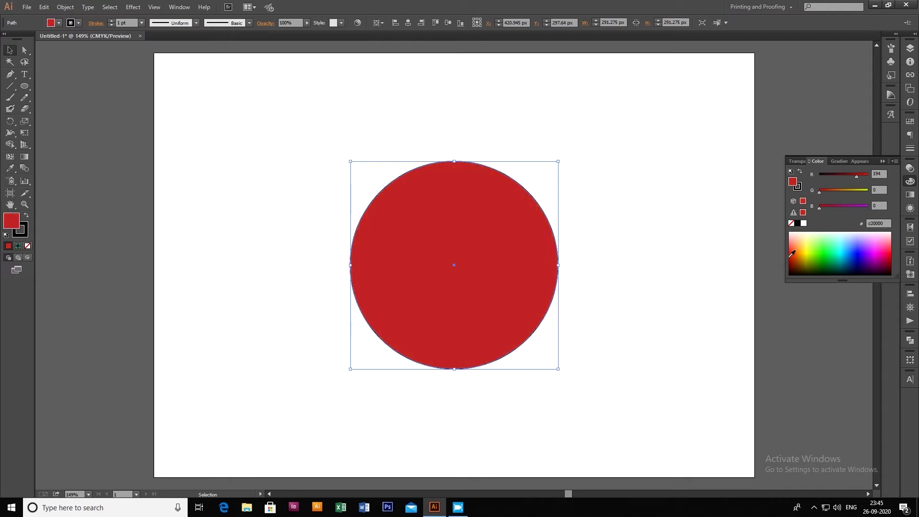
Fill the circle with a radial gradient running from a white centre stop to a red outer stop.
left_click(883, 161)
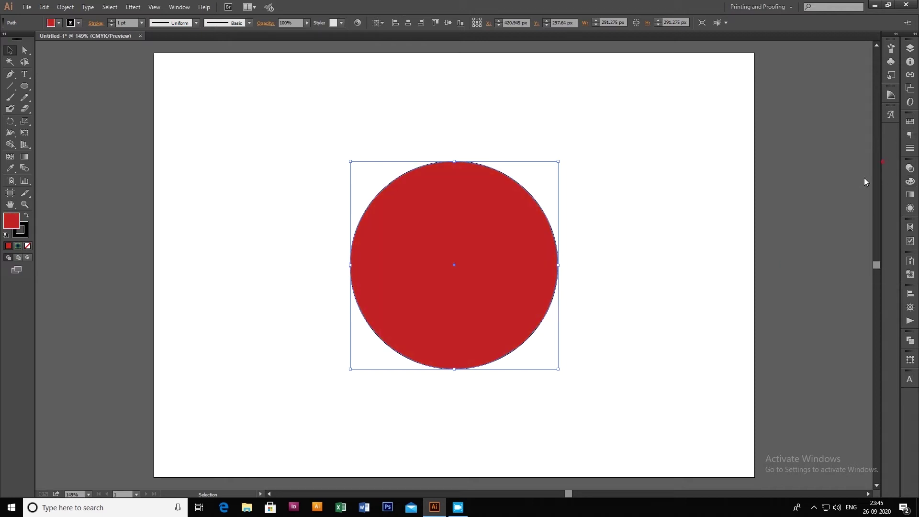
left_click(911, 198)
left_click(883, 246)
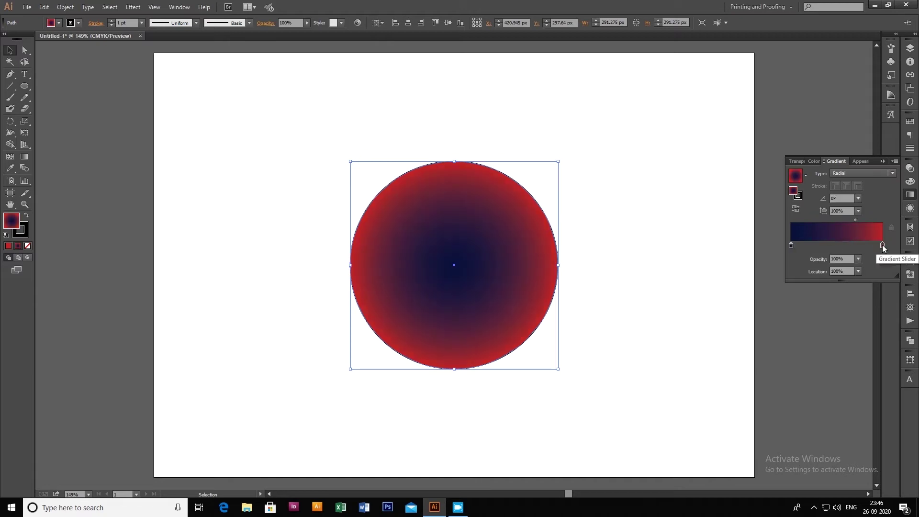
double_click(791, 246)
left_click(776, 331)
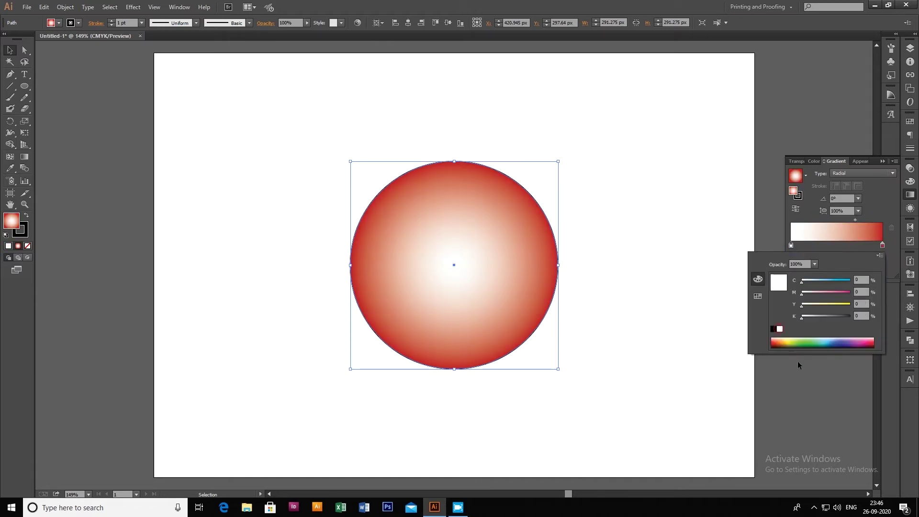
Set the midpoint between the white and red stops to about 29.49%.
left_click(856, 220)
left_click(859, 272)
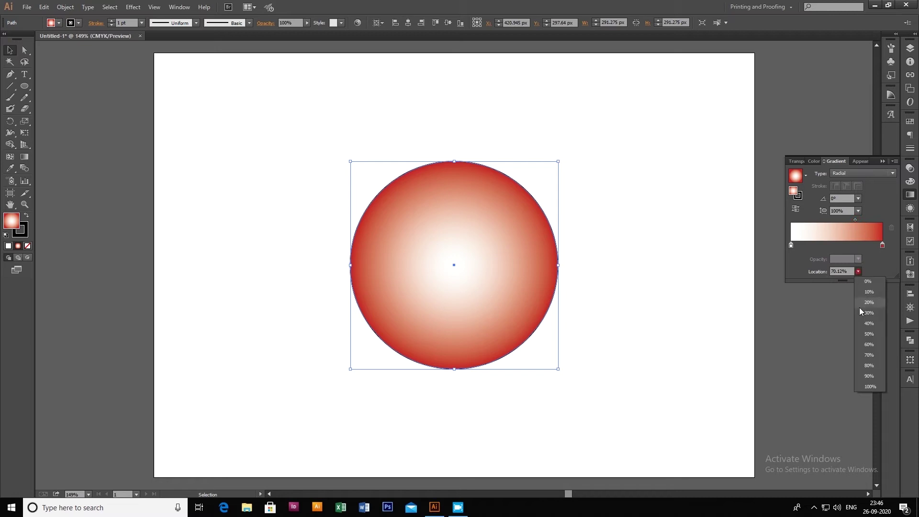
left_click(866, 341)
left_click_drag(837, 219, 820, 220)
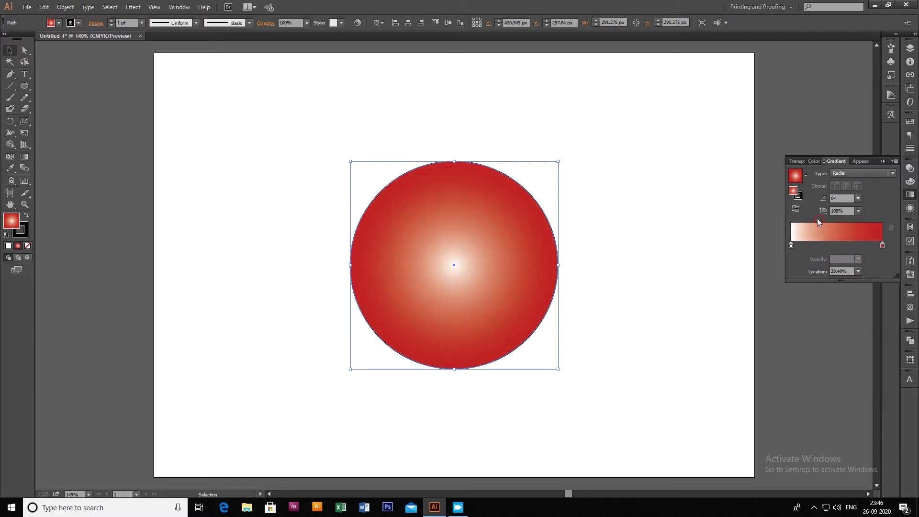
Move the circle's white highlight to its upper left with the Gradient tool, angle it to -38.8°, and tighten the white-to-red midpoint.
left_click(24, 156)
left_click_drag(464, 280, 436, 232)
key("ctrl+z")
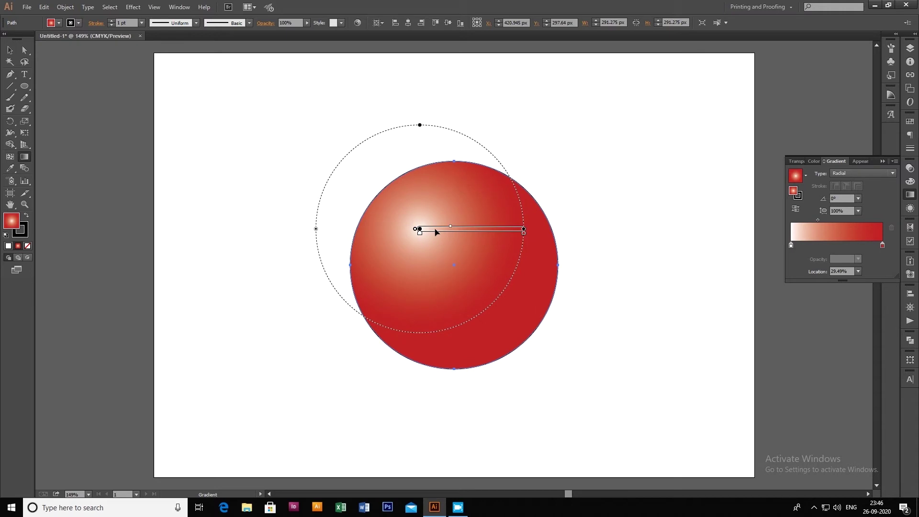
mouse_move(527, 225)
left_mouse_down()
mouse_move(526, 287)
mouse_move(503, 295)
left_mouse_up()
left_click_drag(419, 231, 446, 249)
key("v")
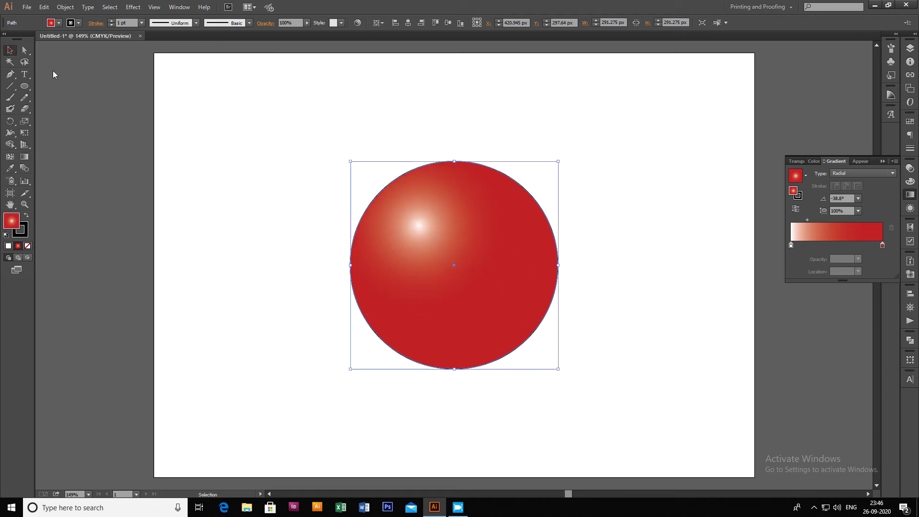
Enlarge the solid white highlight by moving the white stop slightly outward along the circle's gradient line.
left_click(214, 131)
left_click(461, 245)
left_click(24, 156)
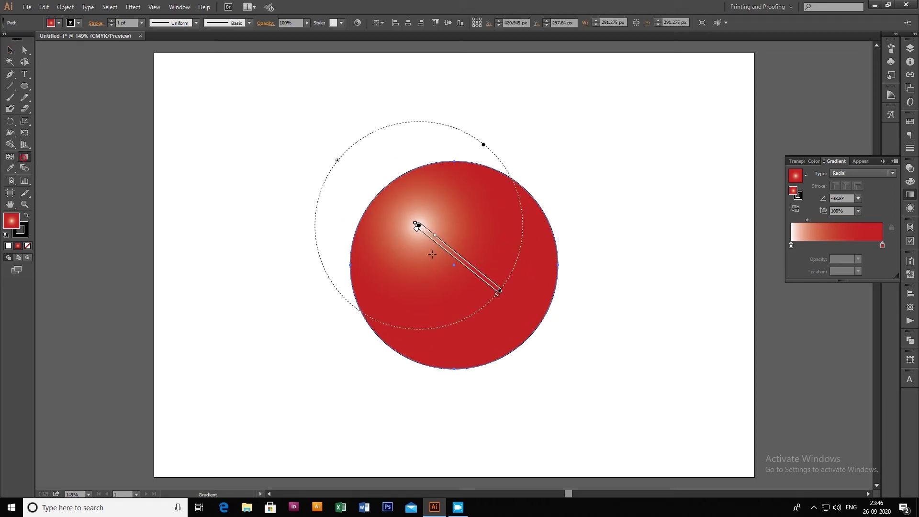
mouse_move(435, 238)
left_mouse_down()
mouse_move(443, 247)
mouse_move(421, 235)
left_mouse_up()
left_click(9, 49)
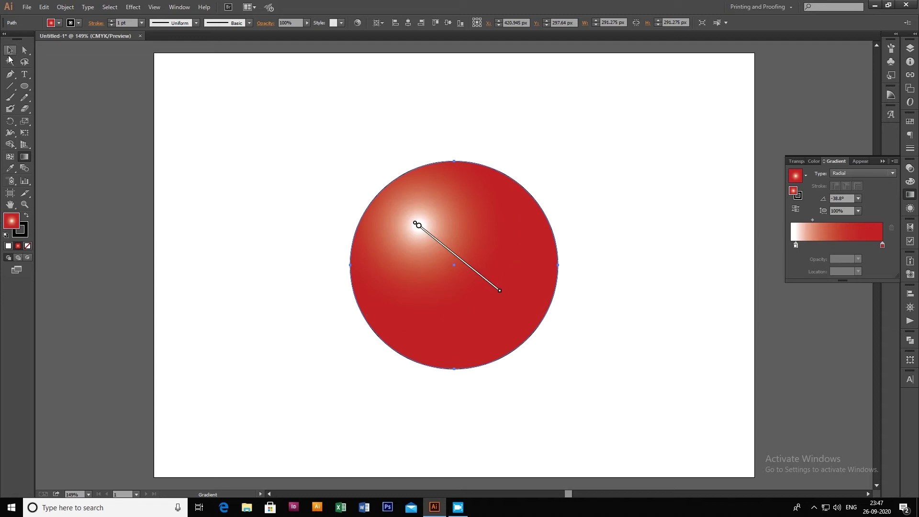
left_click(175, 133)
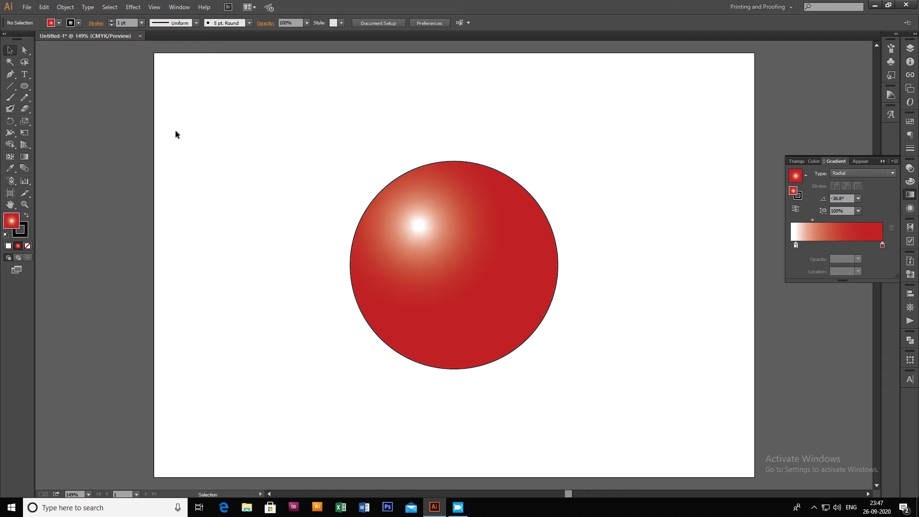
Remove the circle's black stroke.
left_click(485, 166)
left_click(24, 234)
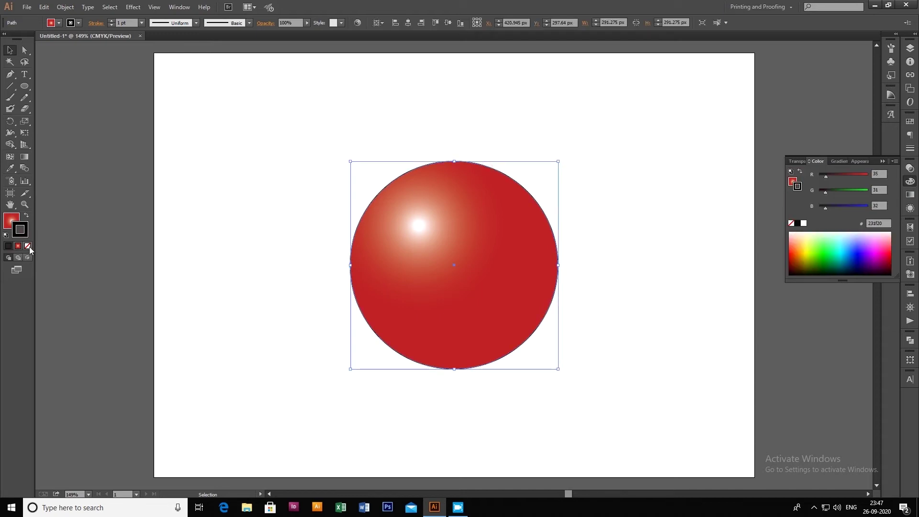
left_click(28, 245)
left_click(185, 163)
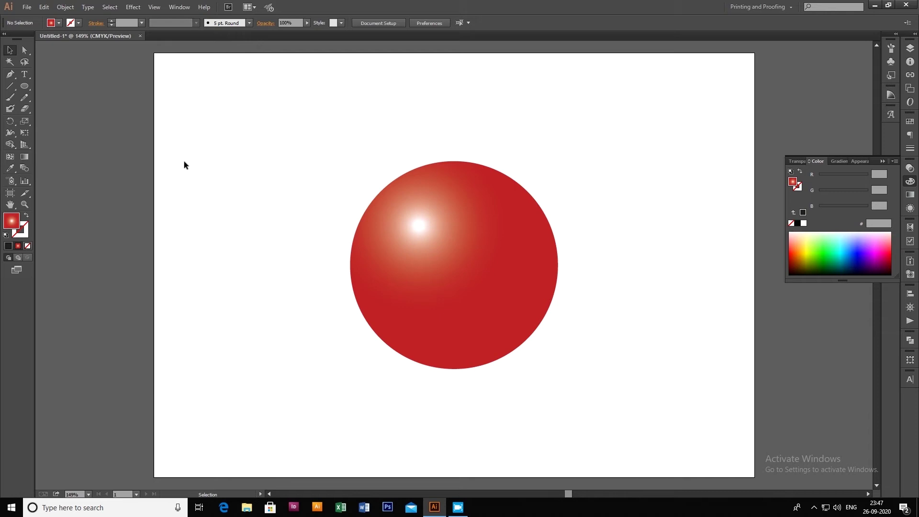
Delete the circle and add the text "GRADIENT" to the empty artboard.
left_click_drag(241, 133, 616, 403)
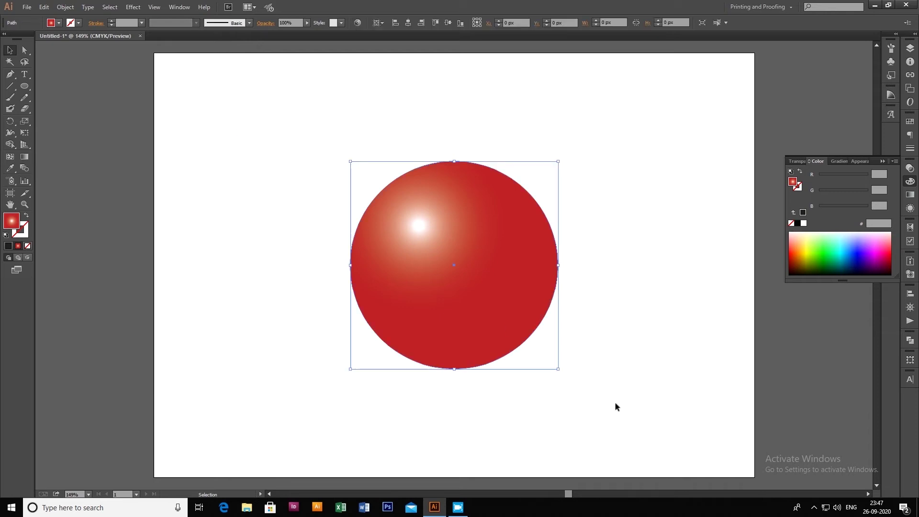
key("Delete")
key("t")
left_click(314, 217)
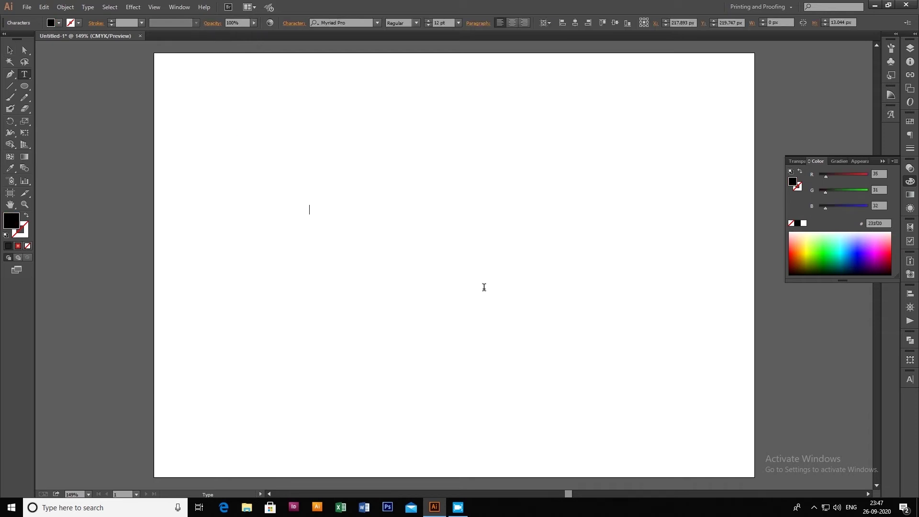
type("GRADIENT")
Enlarge the GRADIENT text to about 180 pt across most of the artboard's width and change its font to Arial.
left_click(13, 50)
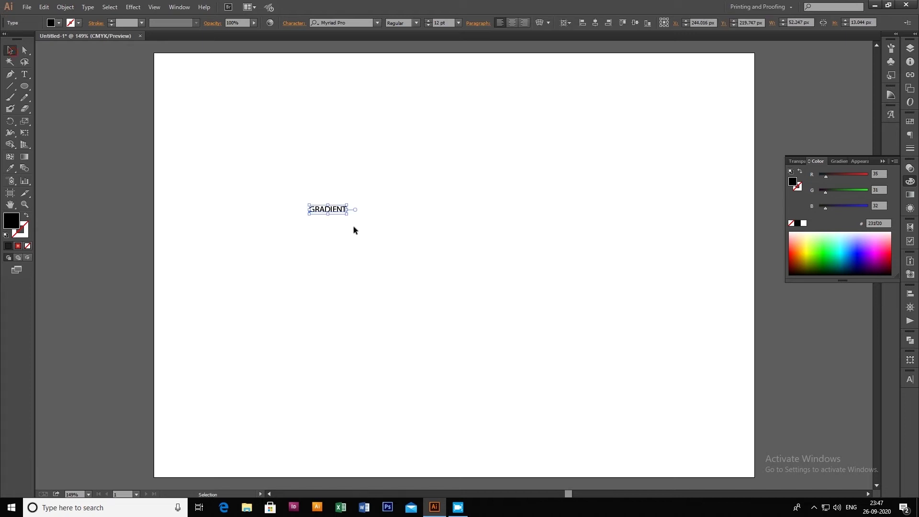
left_click_drag(347, 213, 486, 245)
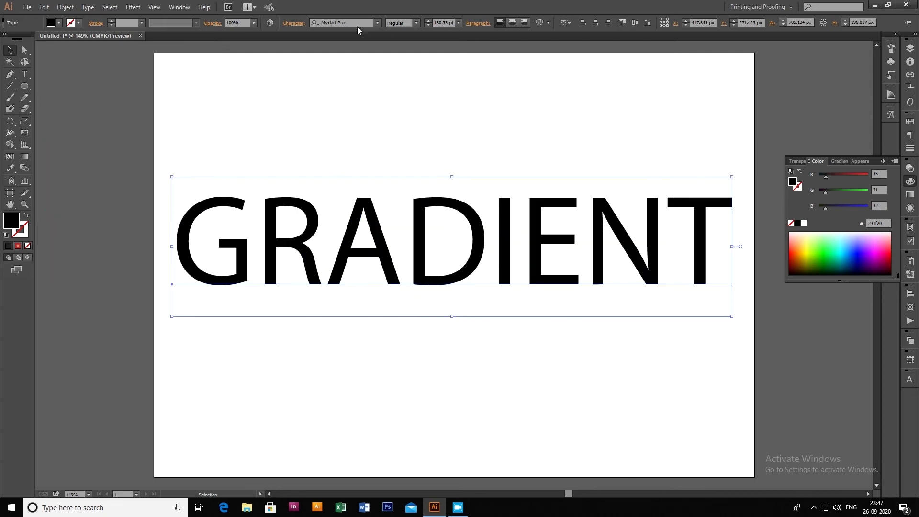
left_click(339, 22)
type("ari")
left_click(349, 59)
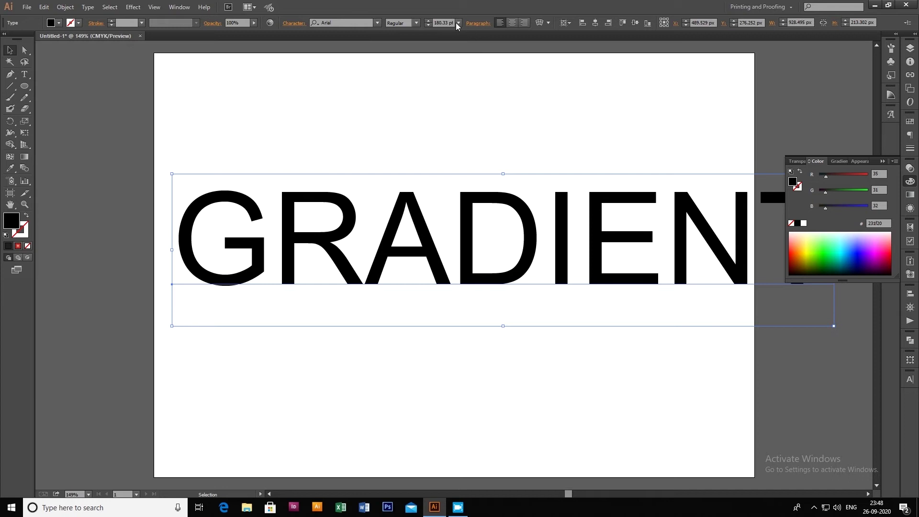
Reduce the GRADIENT text to 152 pt and centre it horizontally on the artboard.
left_click(429, 26)
left_click(595, 23)
left_click(585, 103)
left_click(479, 247)
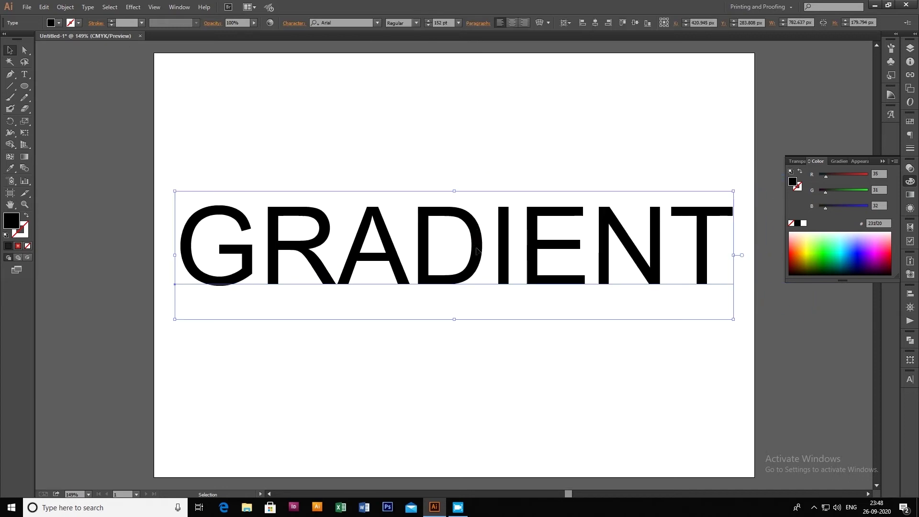
Try filling the live text with the radial white-to-red gradient, moving the white stop to the start and the midpoint to about 49%.
left_click(910, 194)
left_click(831, 234)
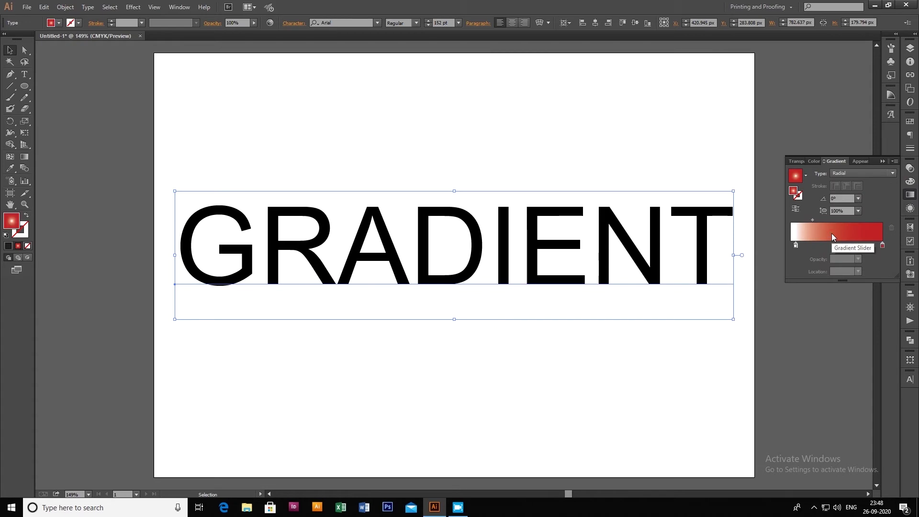
left_click_drag(795, 246, 782, 249)
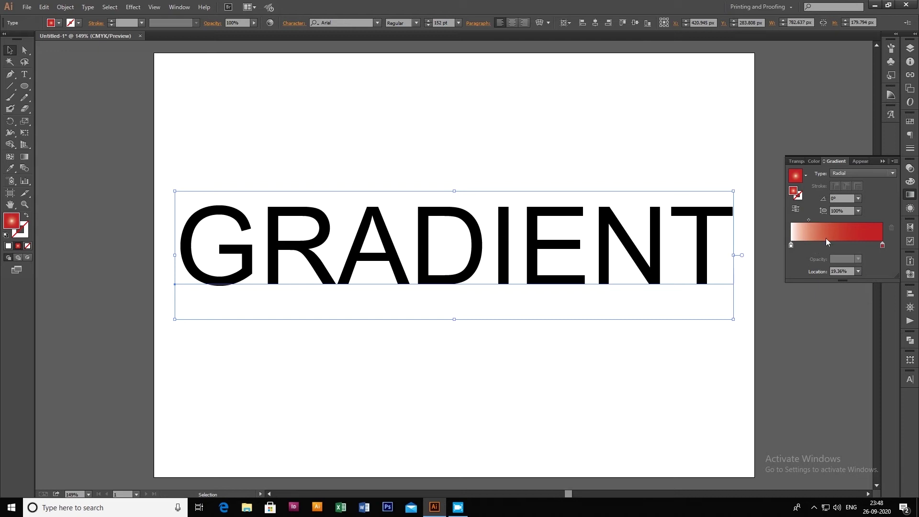
left_click_drag(809, 220, 837, 220)
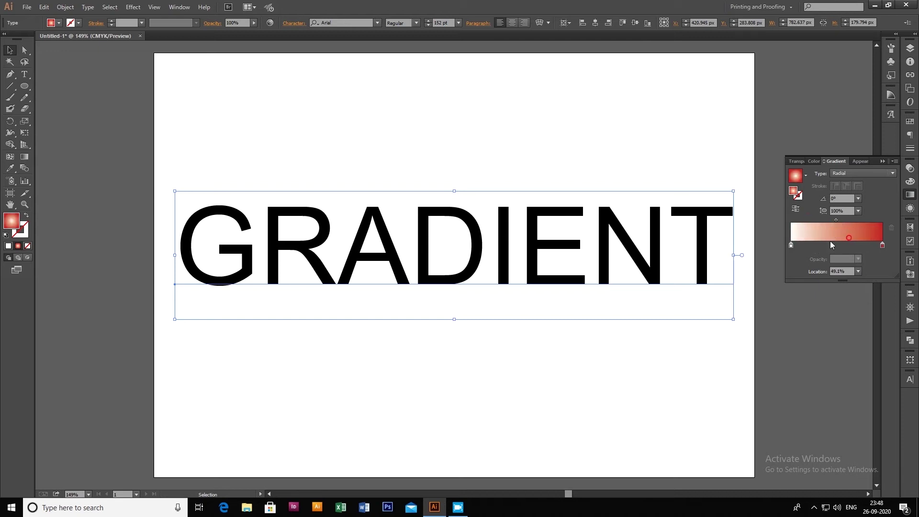
Try running a linear gradient across the live text with the Gradient tool.
left_click(718, 371)
left_click(647, 264)
left_click(24, 157)
left_click_drag(149, 240, 755, 241)
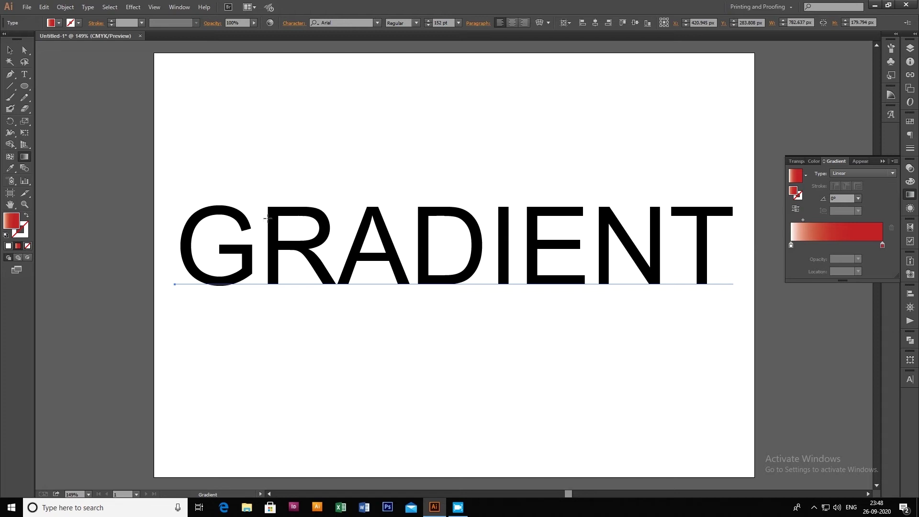
Convert the GRADIENT text to outlines.
left_click(10, 50)
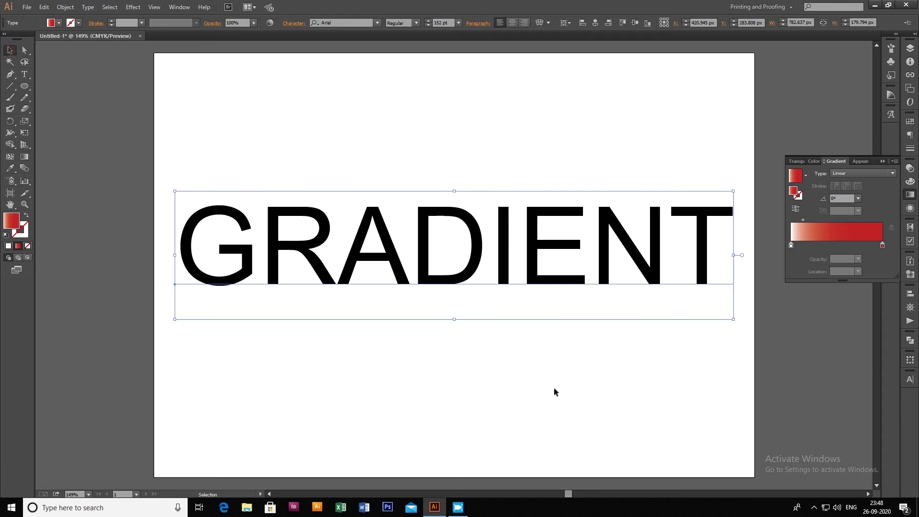
right_click(476, 253)
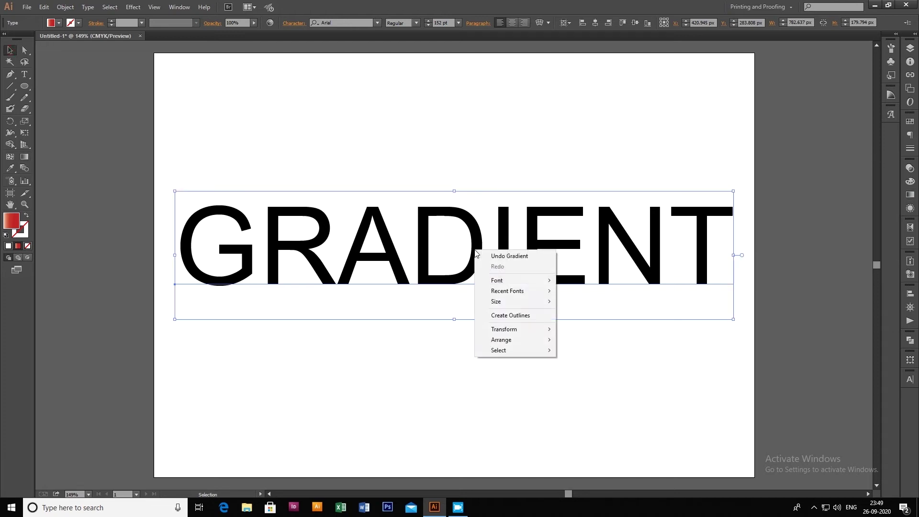
left_click(525, 316)
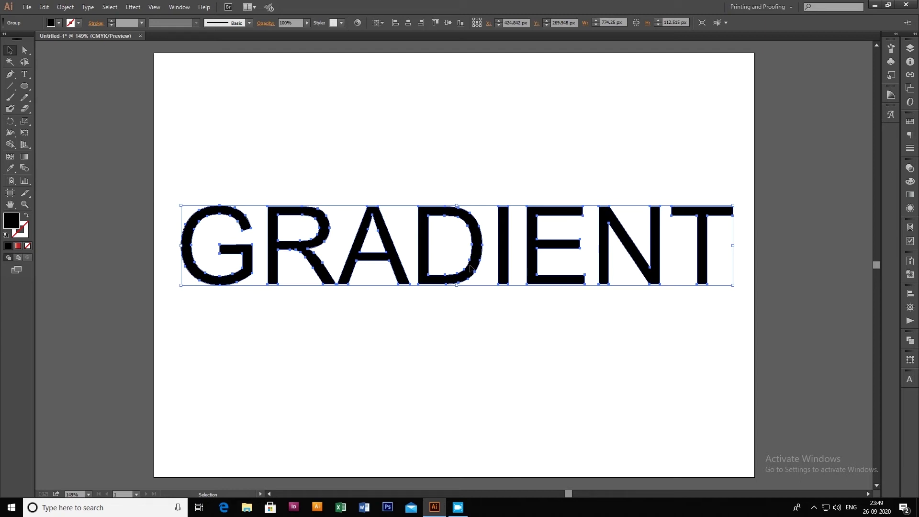
Fill the outlined letters with the linear white-to-red gradient and stretch it across the whole word from G to T.
left_click(910, 195)
left_click(849, 234)
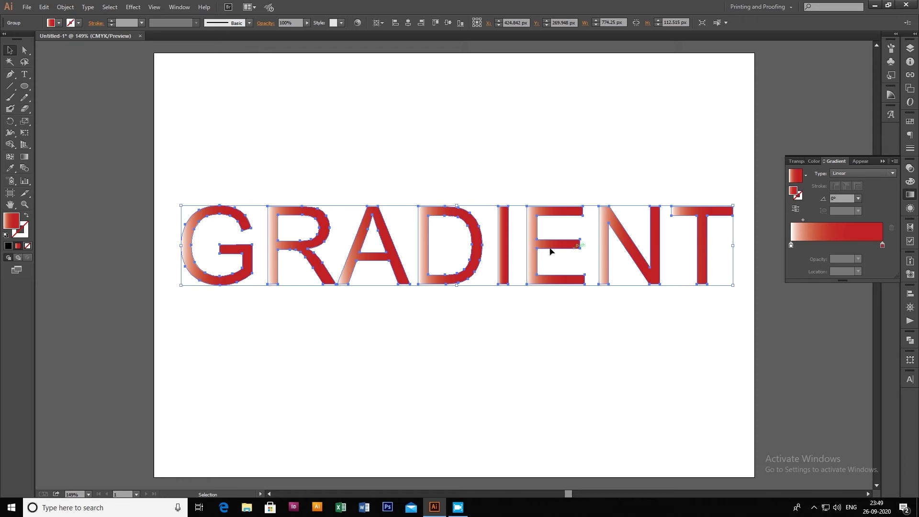
left_click(25, 157)
left_click_drag(174, 244, 741, 245)
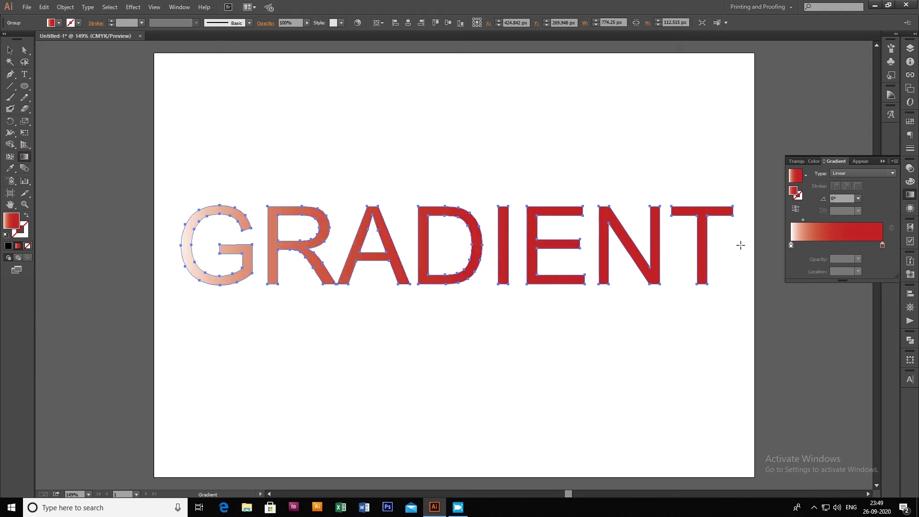
Redraw the gradient in the opposite direction across the word, from T back to G at about -167°.
left_click(177, 241)
left_click_drag(563, 258, 173, 245)
left_click_drag(753, 148, 141, 288)
key("v")
left_click(314, 161)
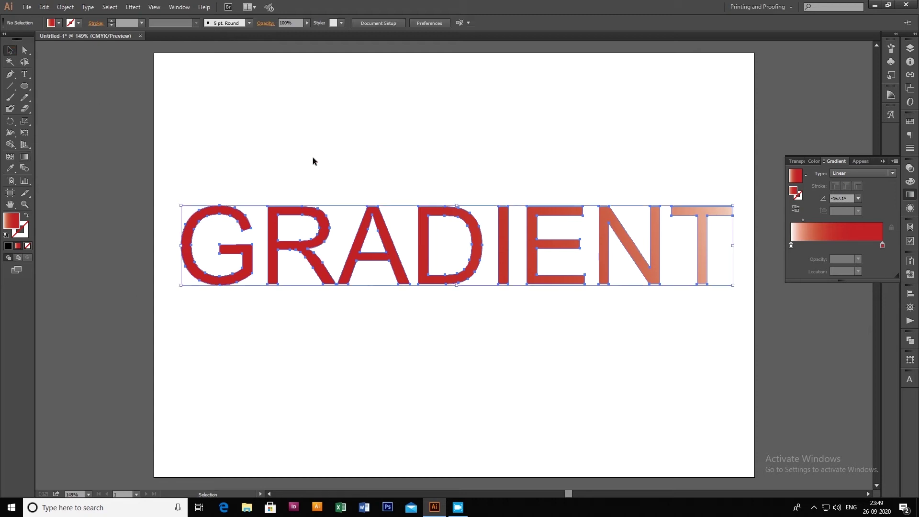
Move the lettering gradient's midpoint to about 46% and recolour its white stop green.
left_click(602, 254)
left_click_drag(803, 220, 835, 219)
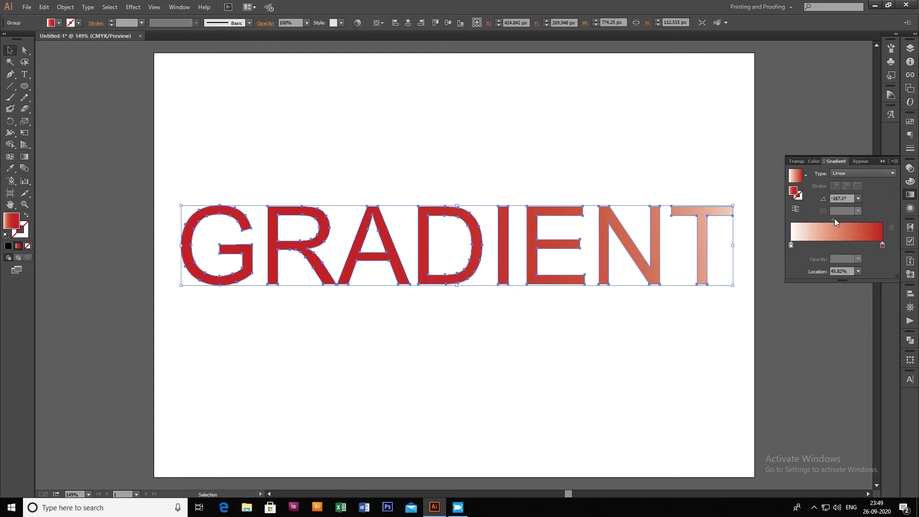
double_click(792, 246)
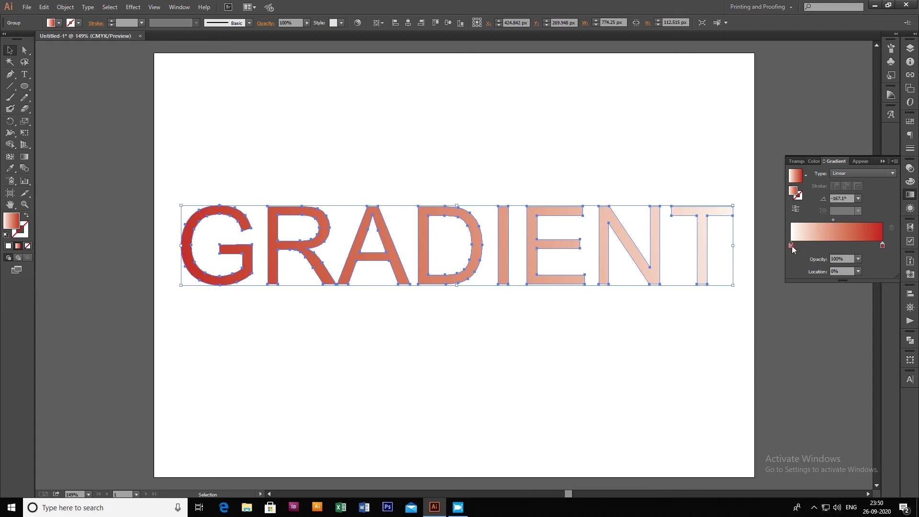
left_click_drag(804, 294, 827, 282)
left_click(811, 339)
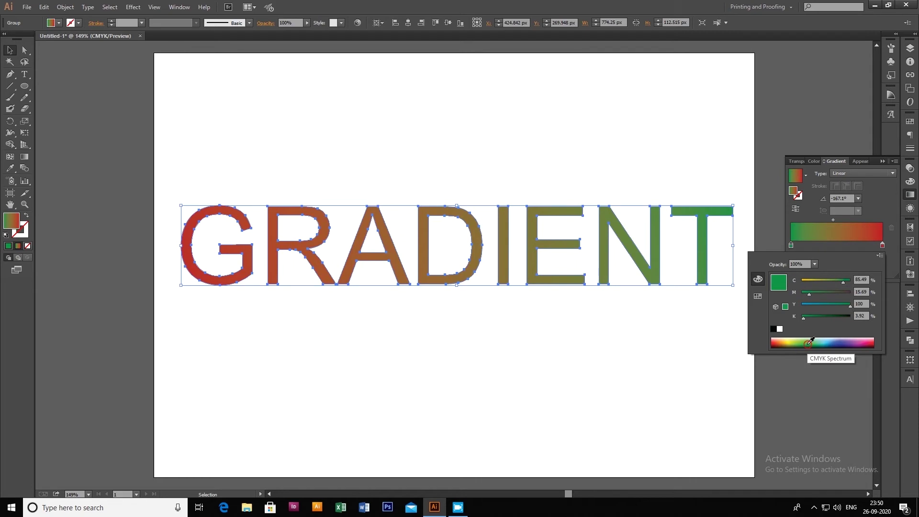
Recolour the red end stop of the lettering gradient orange.
left_click(883, 245)
double_click(882, 245)
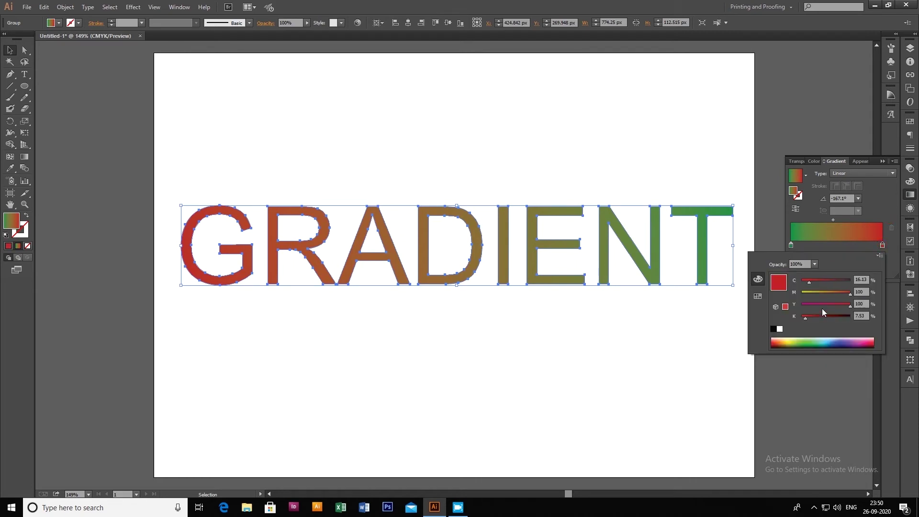
left_click(779, 340)
Add a white stop halfway between the green and orange stops of the lettering gradient.
left_click(836, 246)
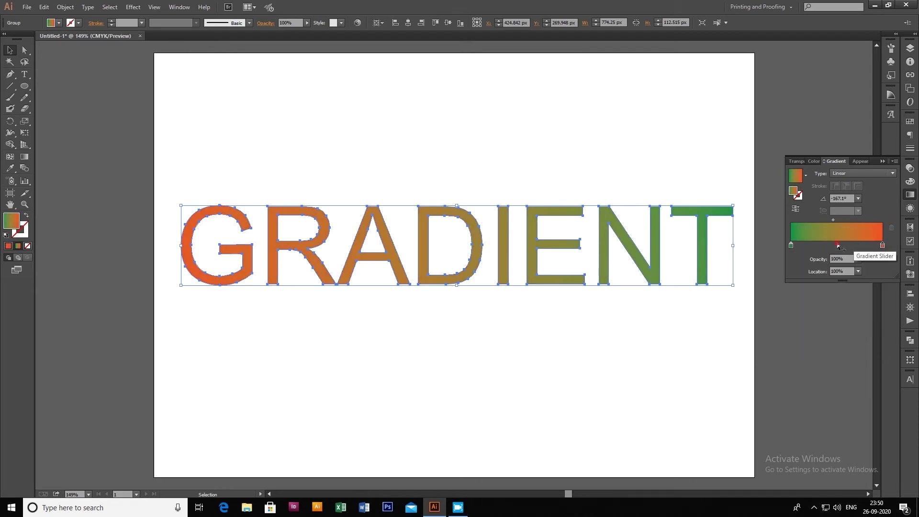
double_click(837, 246)
left_click(780, 332)
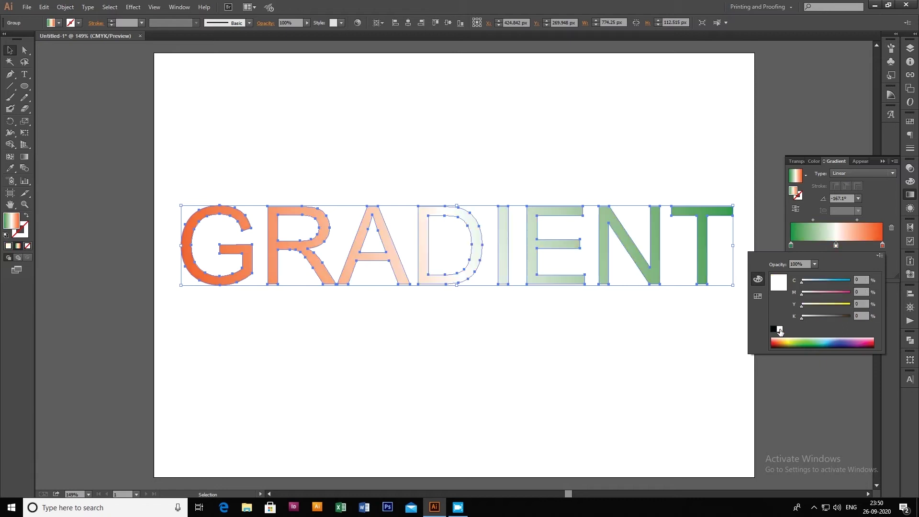
Shift both gradient midpoints close to the white stop, setting the one between white and orange to about 26%.
left_click(708, 354)
left_click_drag(813, 220, 864, 220)
left_click(766, 281)
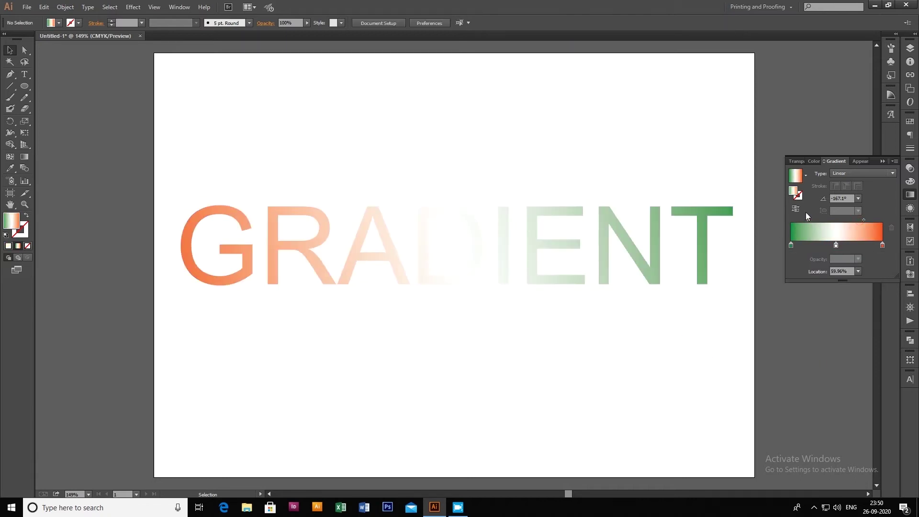
left_click(651, 256)
left_click_drag(807, 220, 848, 220)
Delete the outlined lettering and draw a solid brown square about 168 px wide in its place.
left_click(656, 343)
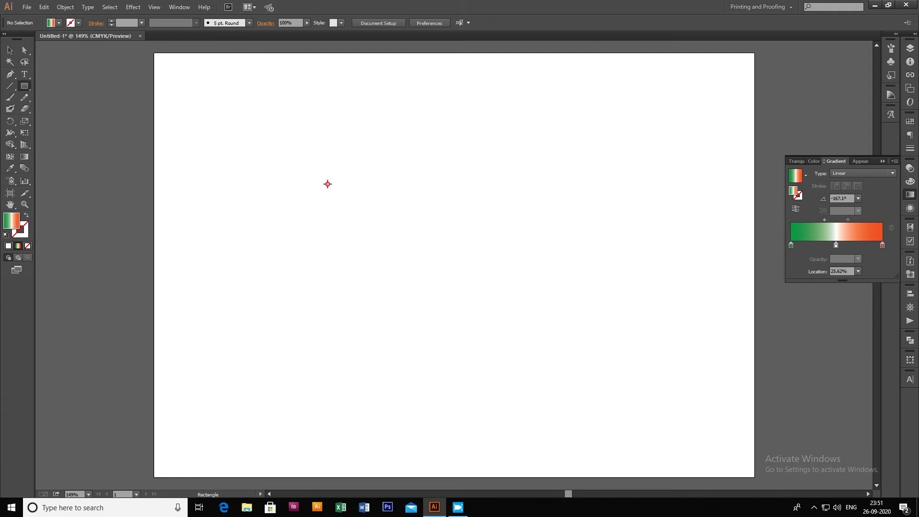
left_click_drag(327, 184, 447, 304)
left_click(10, 50)
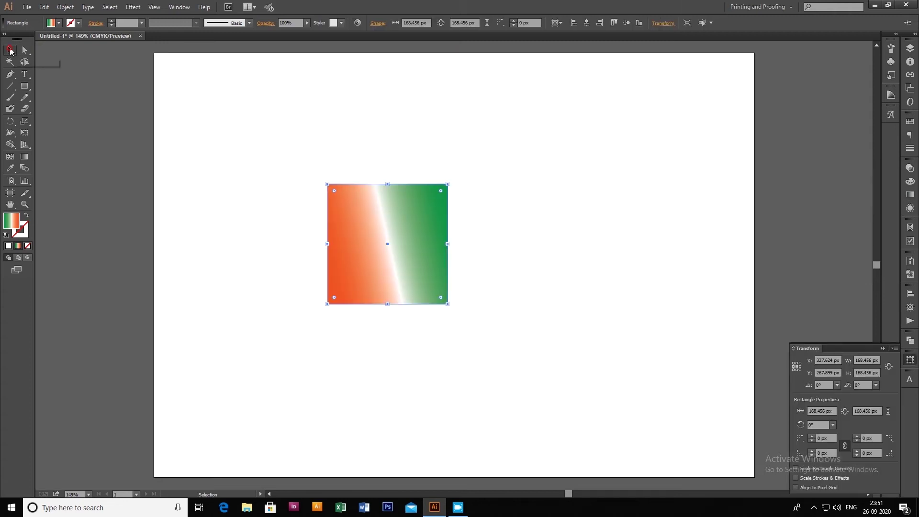
left_click(59, 22)
left_click(80, 56)
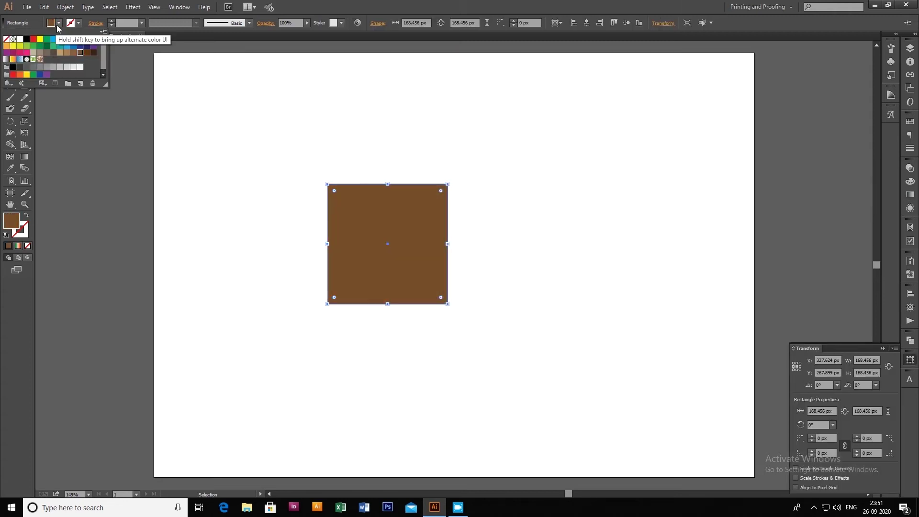
Build a cube from the brown square by copying it to the side and above and slanting the copies into side and top faces.
left_click_drag(417, 243, 530, 285)
left_click_drag(406, 280, 407, 158)
left_click(25, 50)
left_click_drag(322, 86, 496, 187)
left_click_drag(593, 189, 542, 342)
key("ctrl+plus")
left_click_drag(692, 204, 595, 161)
left_click(645, 153)
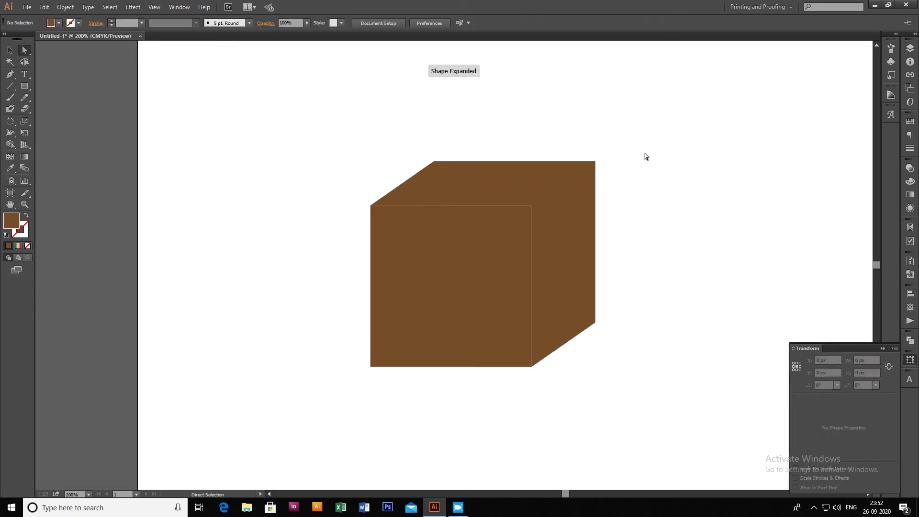
key("ctrl+minus")
Fill the cube's front face with a linear brown-to-white gradient without the green stop, and shift its midpoint toward the white end.
left_click(370, 245)
key("v")
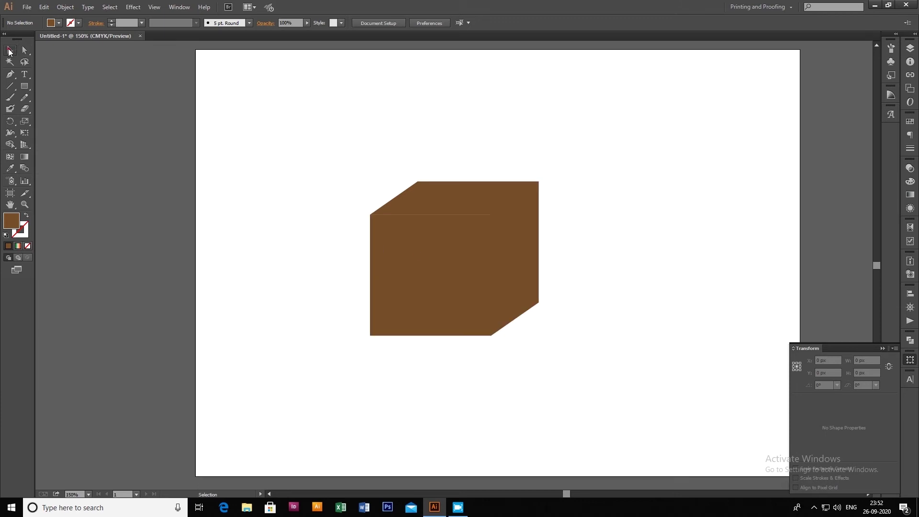
left_click(910, 194)
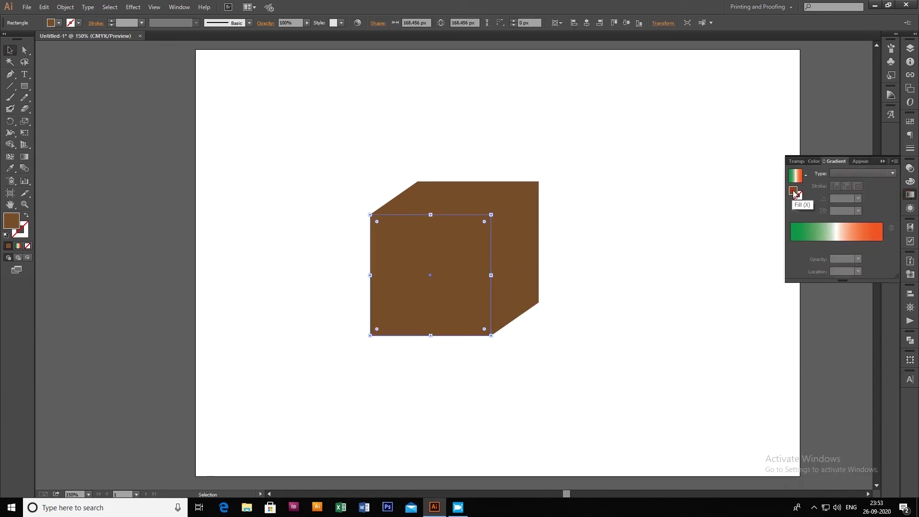
left_click(883, 246)
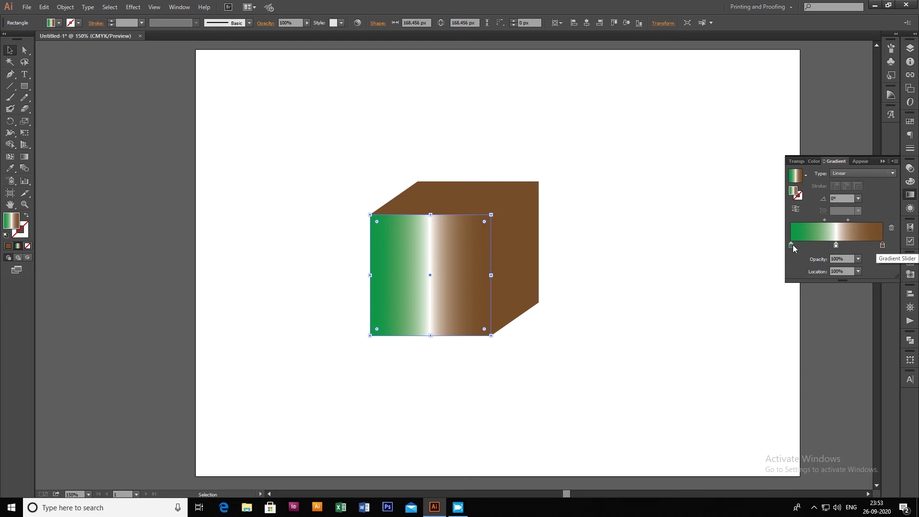
left_click_drag(791, 245, 795, 277)
left_click_drag(836, 245, 782, 245)
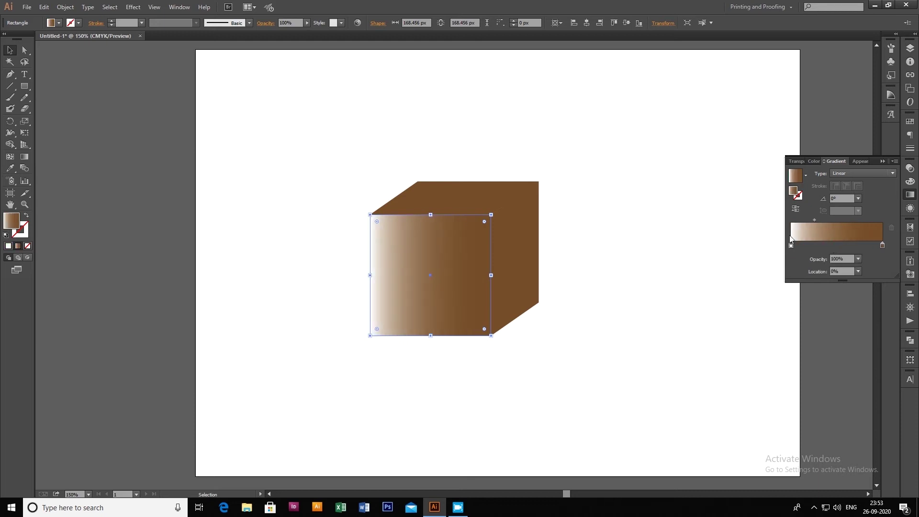
left_click(796, 209)
left_click_drag(860, 219, 871, 221)
Add an intermediate stop to the front face's gradient and make it a lighter brown with HSB saturation 58% and brightness 60%.
left_click(823, 246)
double_click(823, 246)
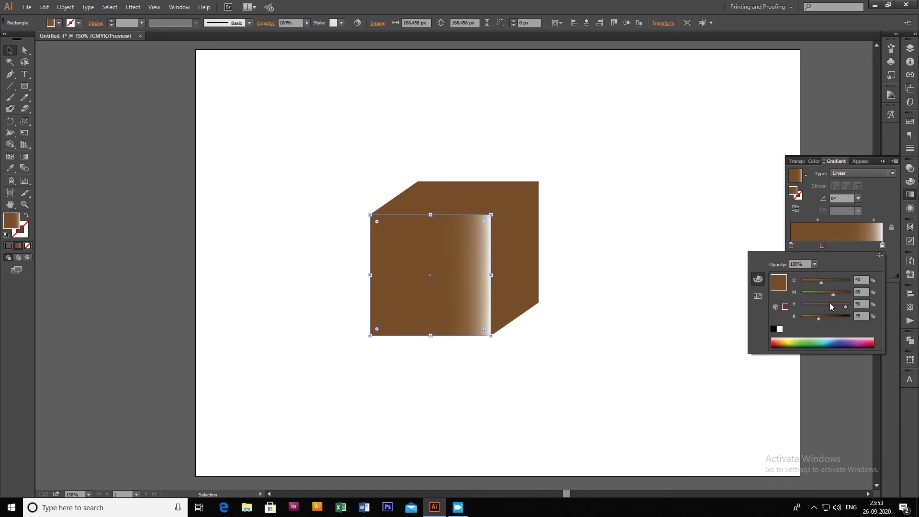
left_click(880, 255)
left_click(835, 298)
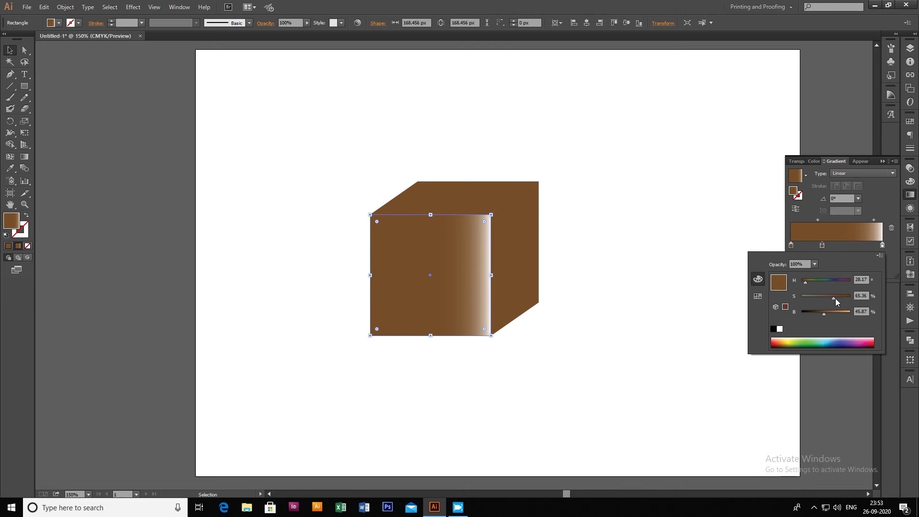
mouse_move(833, 298)
left_mouse_down()
mouse_move(814, 295)
mouse_move(830, 295)
mouse_move(831, 316)
left_mouse_up()
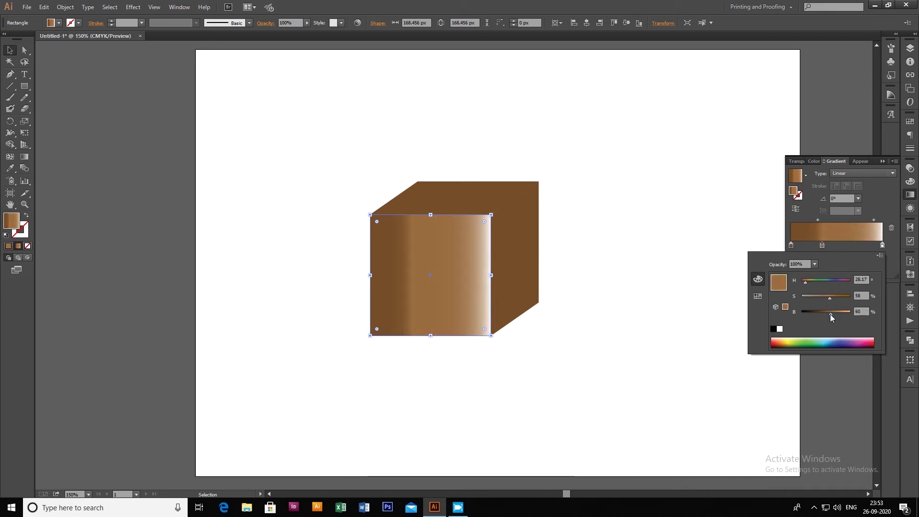
Remove the white stop, move the lighter brown stop to the gradient's end and set the midpoint to 50%.
left_click_drag(882, 244, 878, 271)
left_click_drag(822, 245, 883, 245)
left_click(871, 220)
left_click(858, 271)
left_click(868, 335)
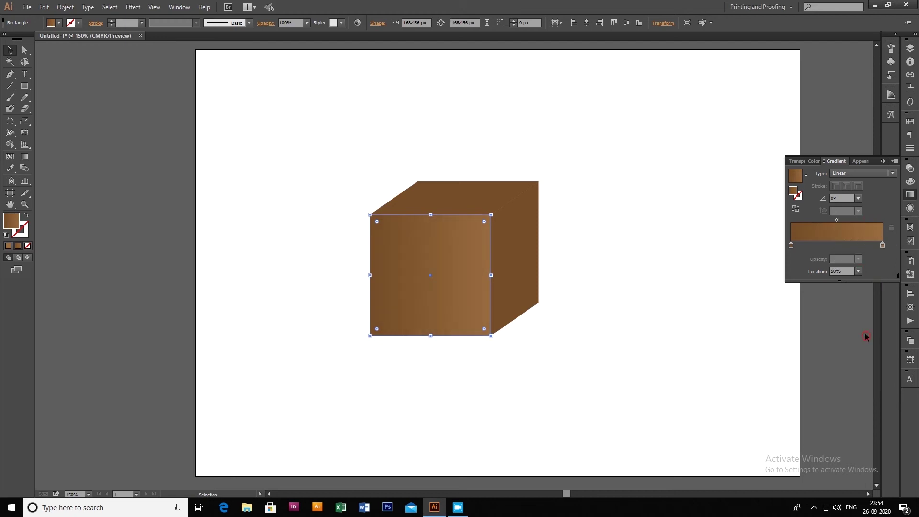
Brighten the light brown end of the front face's gradient to an orange-brown.
double_click(879, 245)
left_click(880, 256)
left_click(868, 279)
left_click_drag(832, 313, 838, 312)
left_click(891, 243)
Darken the gradient's starting brown to 61% black and move the main midpoint to about 65%.
double_click(791, 245)
left_click_drag(822, 317, 832, 317)
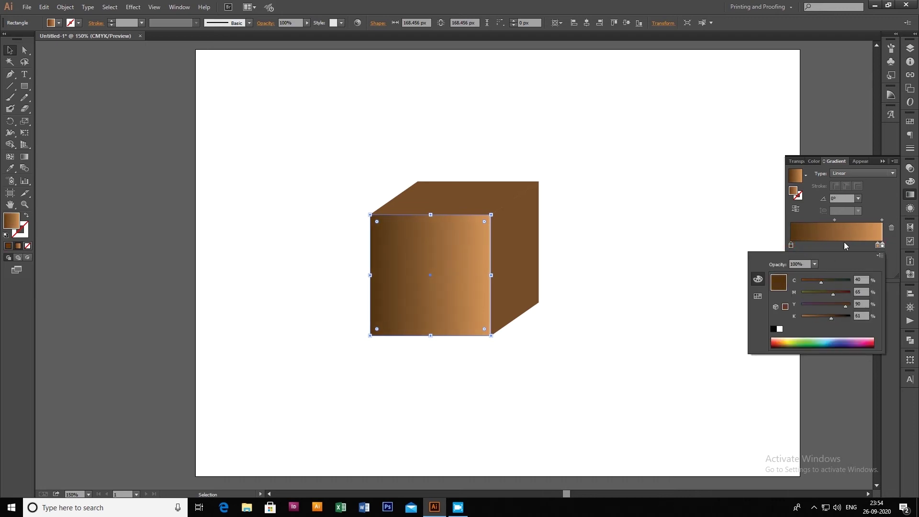
left_click(842, 220)
left_click_drag(836, 220, 847, 220)
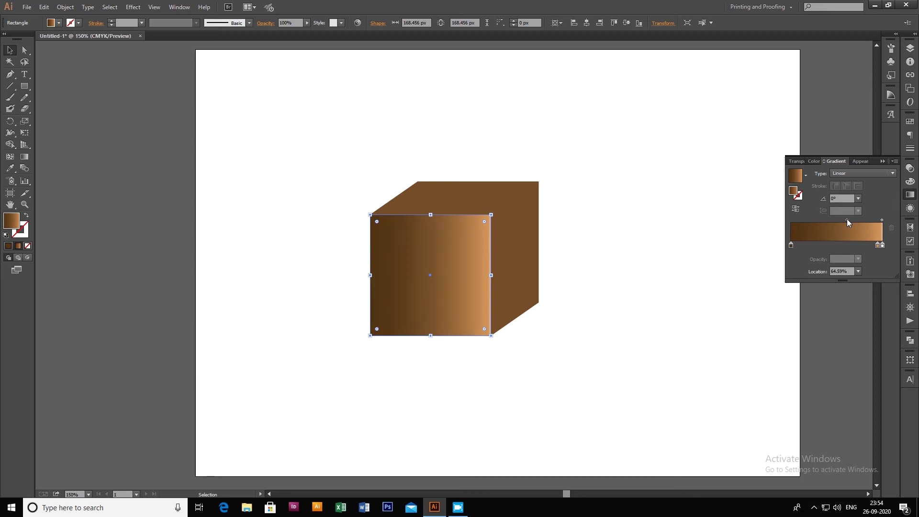
Copy the front face's brown gradient onto the cube's side and top faces with the Eyedropper.
left_click(524, 243)
left_click(472, 186, "shift")
key("i")
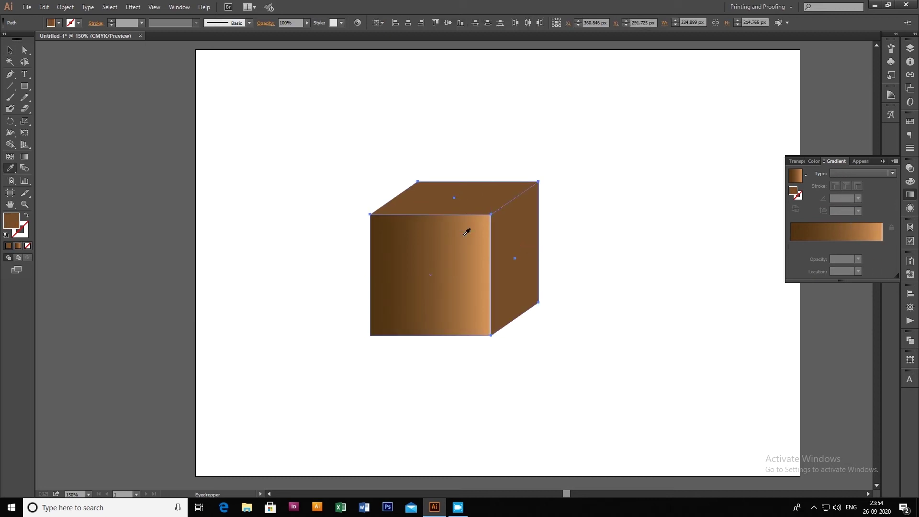
left_click(429, 259)
Reverse the side face's gradient to -180° so it runs from dark at the outer edge to light beside the front face.
key("v")
left_click(519, 257)
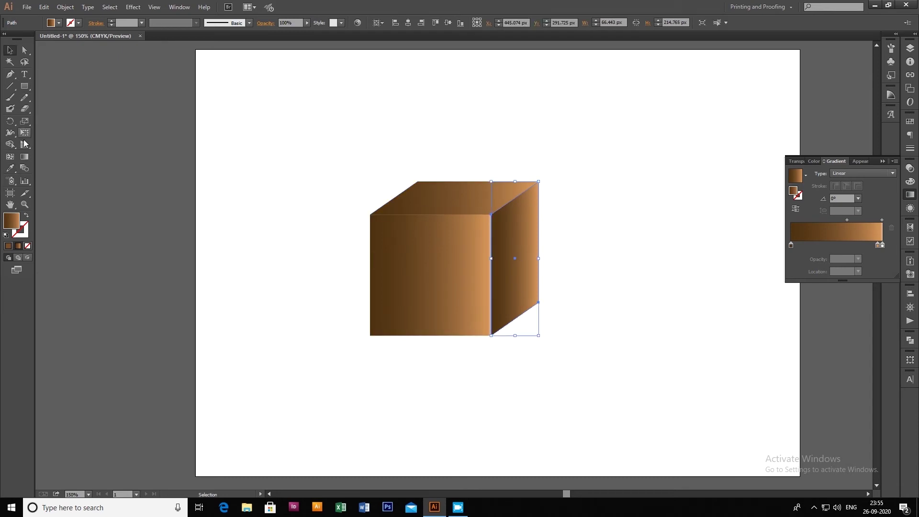
left_click(23, 156)
left_click_drag(538, 259, 492, 259)
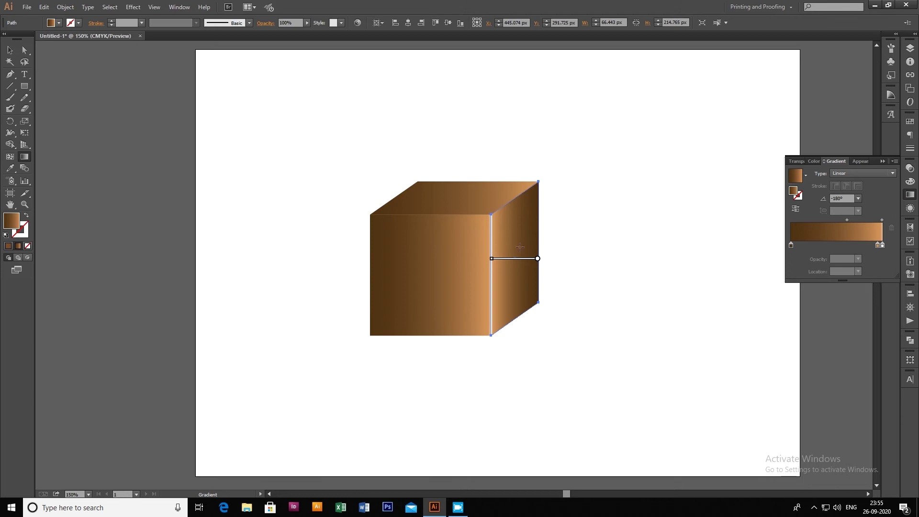
Move the light brown stop of the side face's gradient to about 99%.
left_click(5, 51)
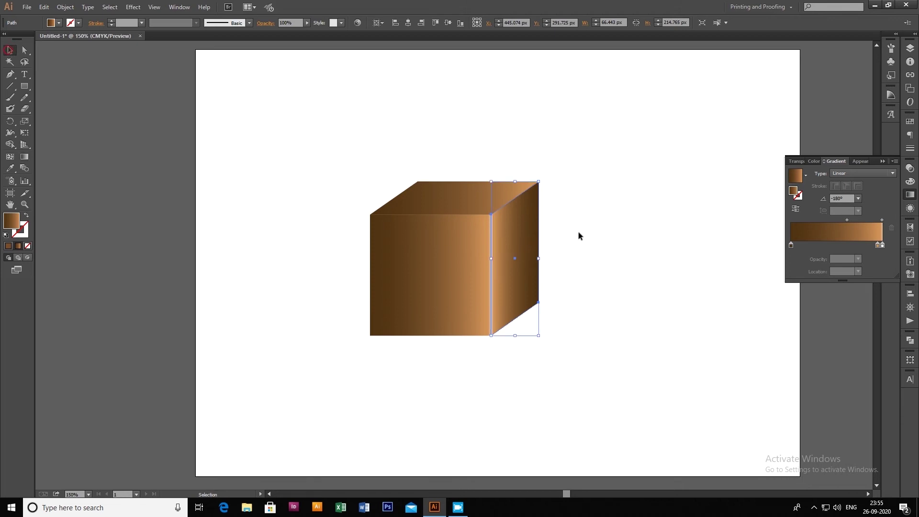
left_click(883, 244)
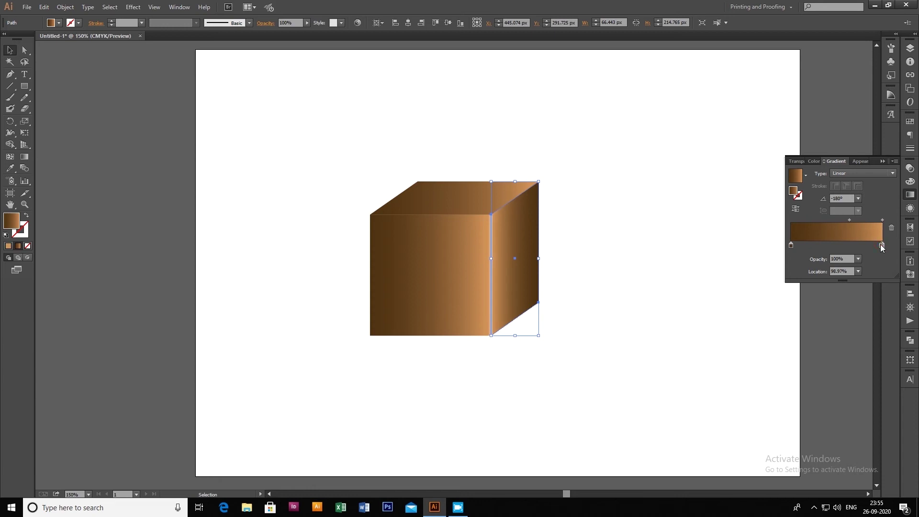
Redirect the top face's gradient diagonally at -47.5° and shift its midpoint toward the dark end.
left_click(467, 198)
left_click(25, 156)
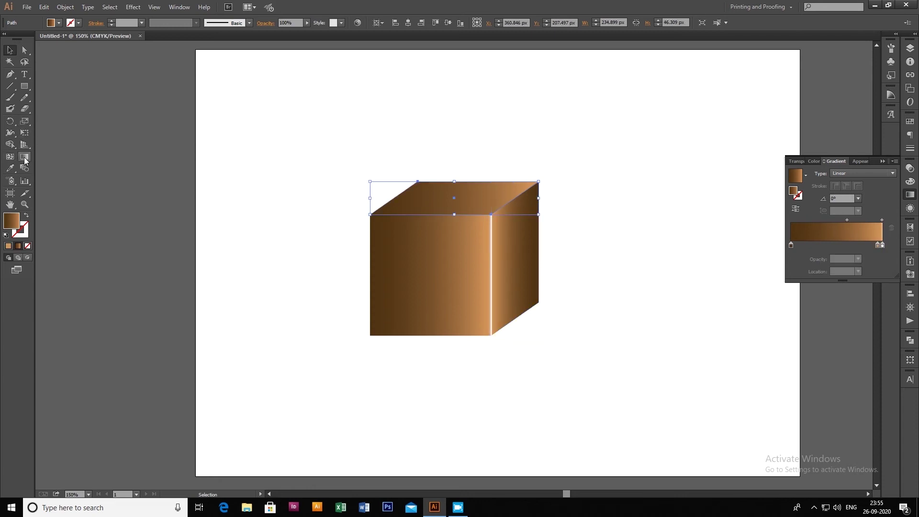
mouse_move(417, 182)
left_mouse_down()
mouse_move(476, 205)
mouse_move(537, 184)
left_mouse_up()
mouse_move(423, 184)
left_mouse_down()
mouse_move(539, 241)
mouse_move(524, 245)
left_mouse_up()
left_click_drag(418, 168, 506, 244)
mouse_move(474, 216)
left_mouse_down()
mouse_move(455, 197)
mouse_move(462, 203)
left_mouse_up()
left_click_drag(507, 242, 499, 251)
key("v")
left_click(185, 87)
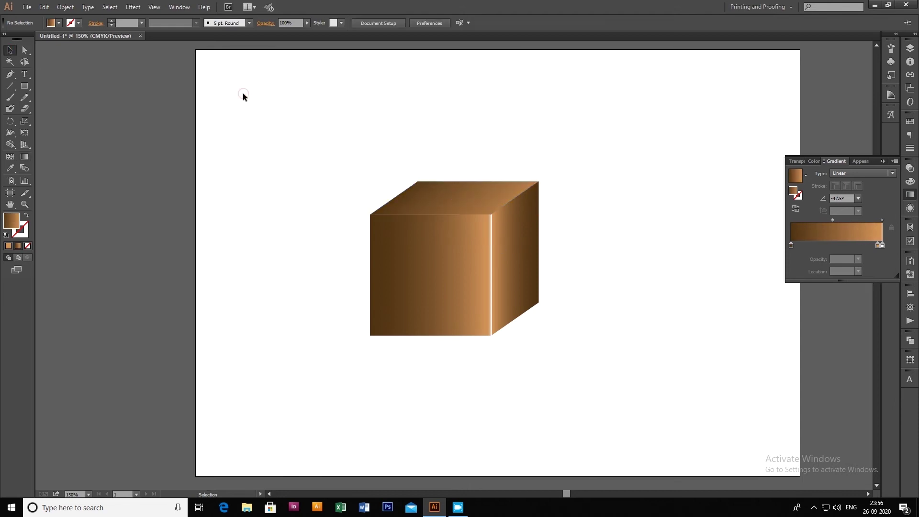
Remove the white edge between the side and front faces by setting each gradient's light brown end at 100%.
left_click(527, 264)
left_click(882, 245)
left_click(656, 279)
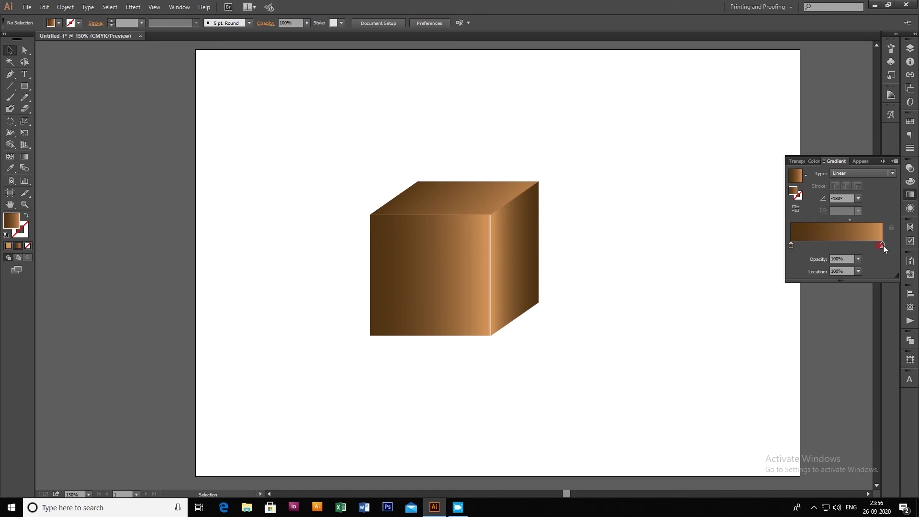
left_click(411, 272)
left_click_drag(878, 246, 883, 245)
left_click(737, 248)
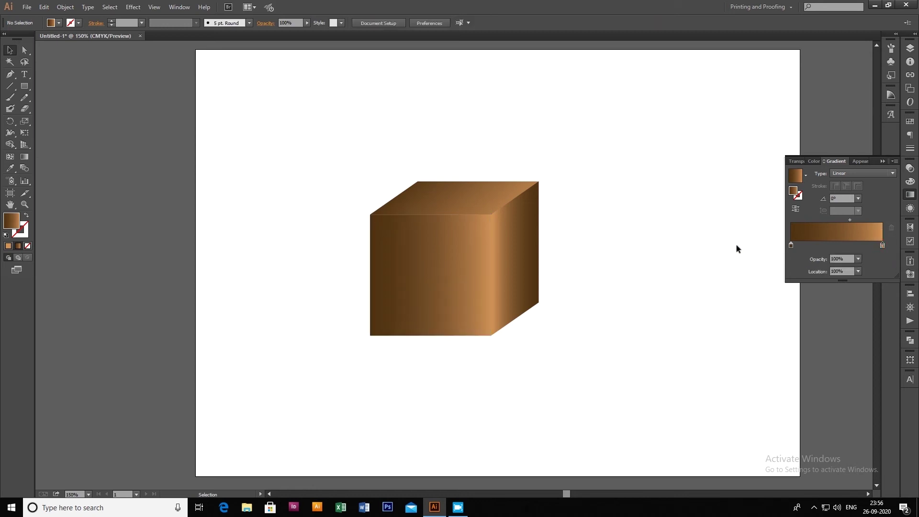
Replace the cube with a circle about 241 px in diameter, centered on the artboard.
left_click_drag(437, 170, 611, 343)
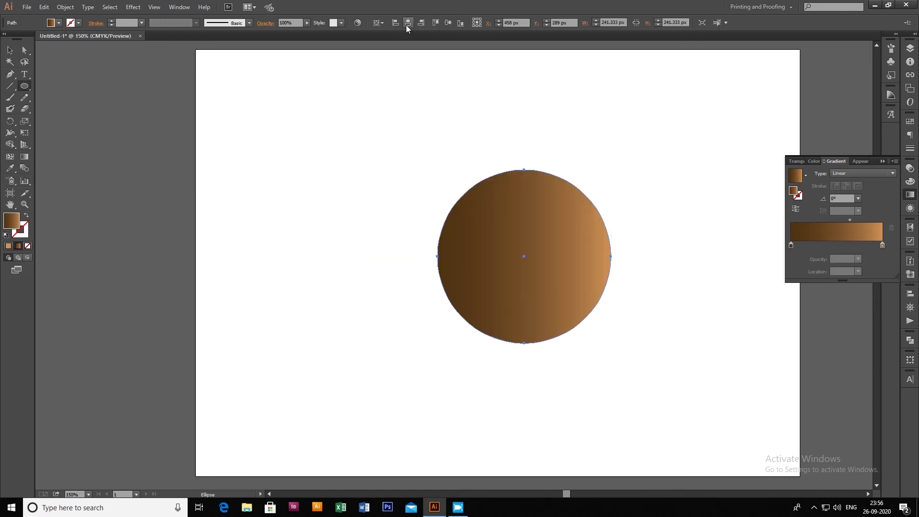
left_click(408, 24)
left_click(447, 22)
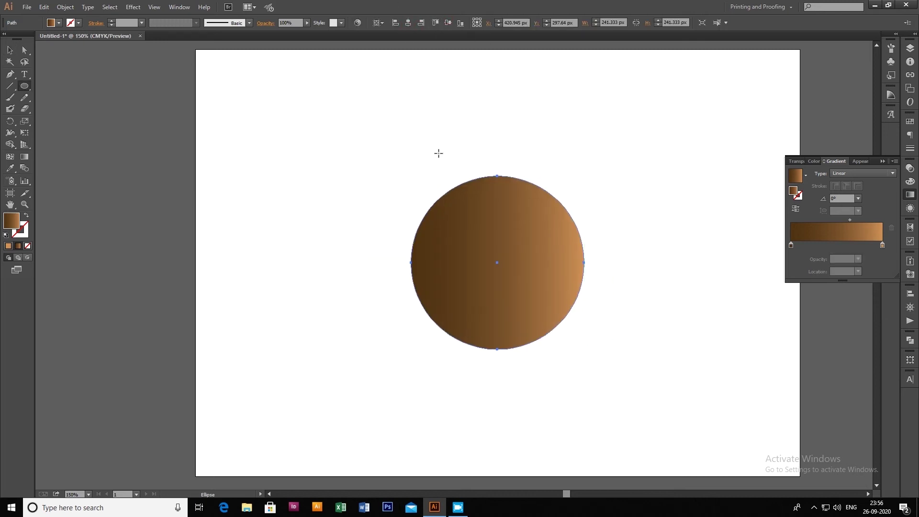
Fill the circle with the solid 70% black grey swatch and deselect it.
left_click(59, 22)
left_click(39, 67)
left_click(34, 68)
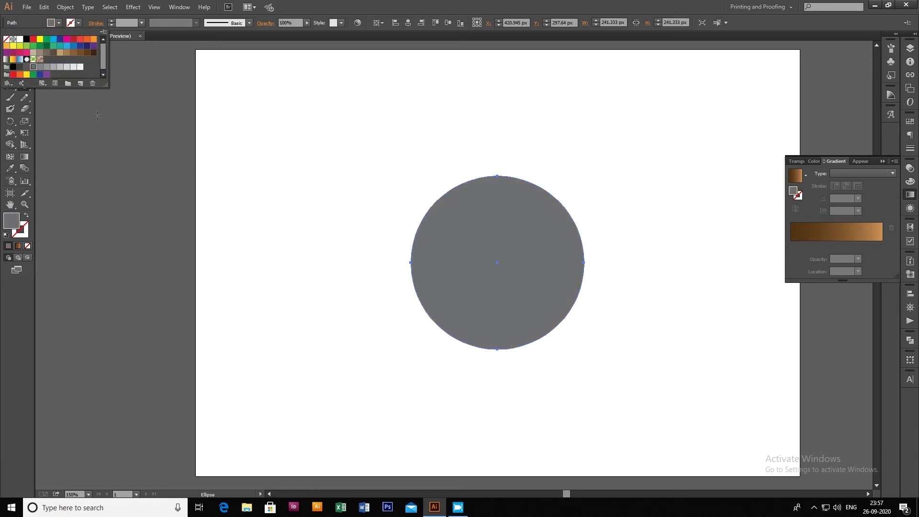
key("Escape")
key("v")
left_click(122, 111)
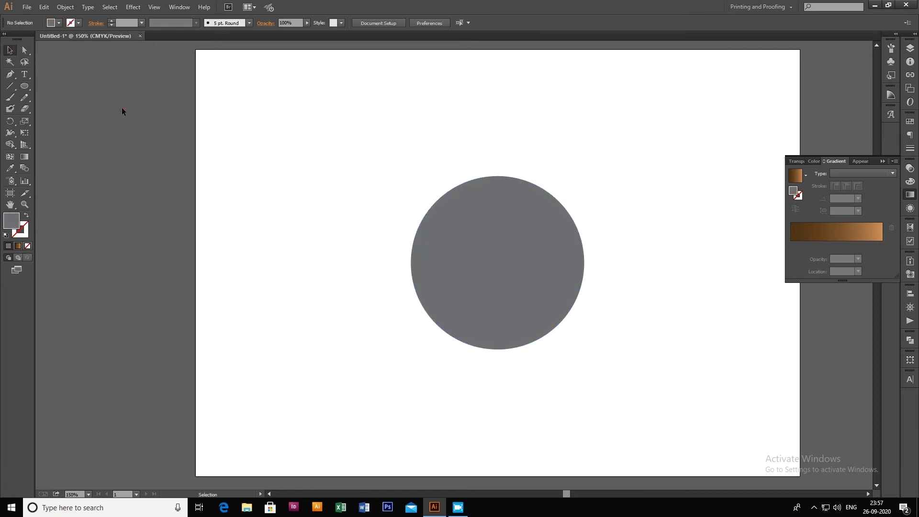
Give the circle a radial gradient from white at the center to 70% black grey at the edge.
left_click(479, 225)
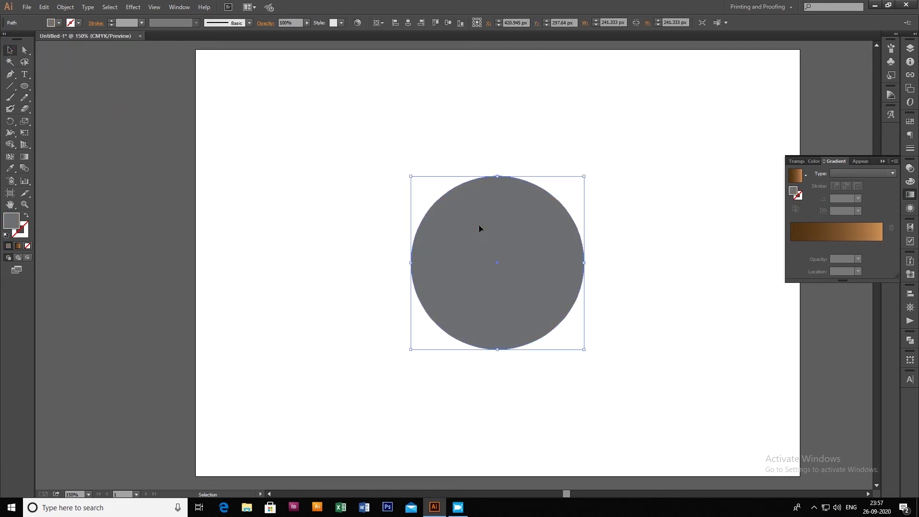
left_click(878, 251)
double_click(791, 246)
left_click(779, 330)
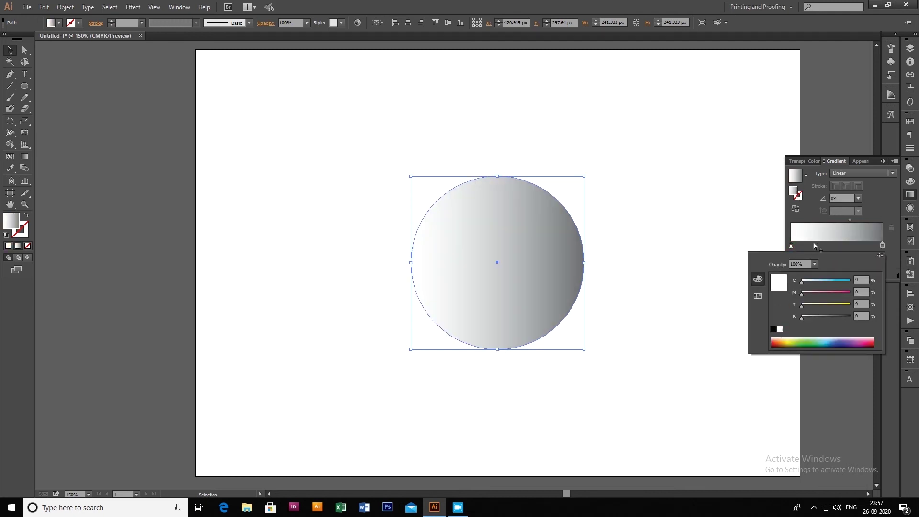
left_click(863, 171)
left_click(860, 191)
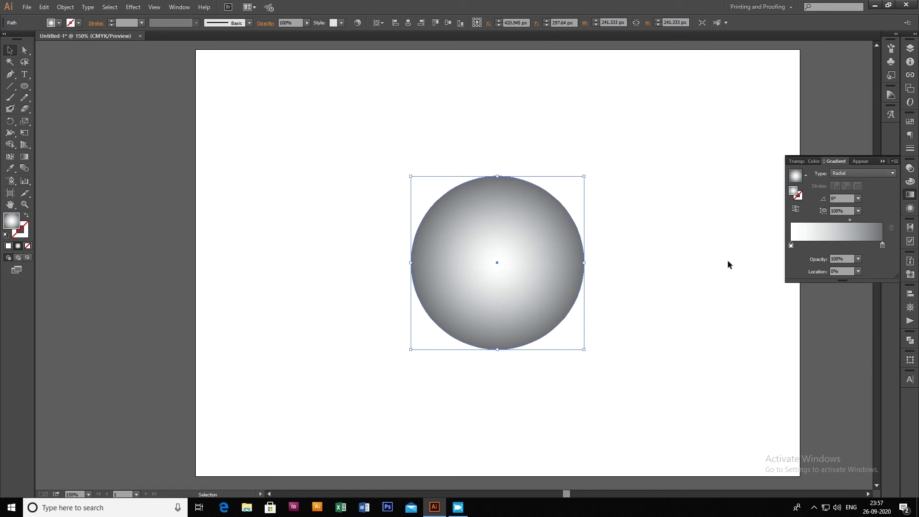
Angle the radial gradient at -40.2°, offset its highlight to the circle's upper left, and tighten the midpoint toward the white.
left_click(25, 168)
key("g")
left_click_drag(589, 262, 574, 332)
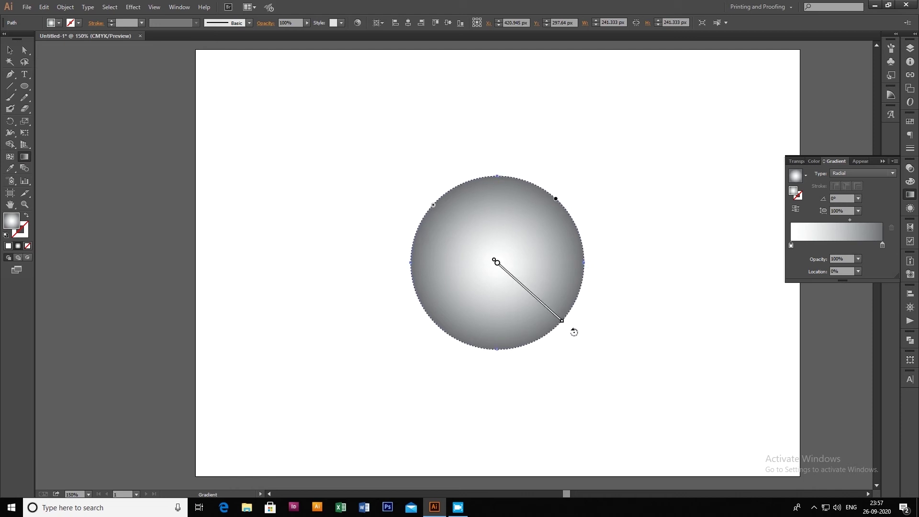
left_click_drag(510, 274, 485, 246)
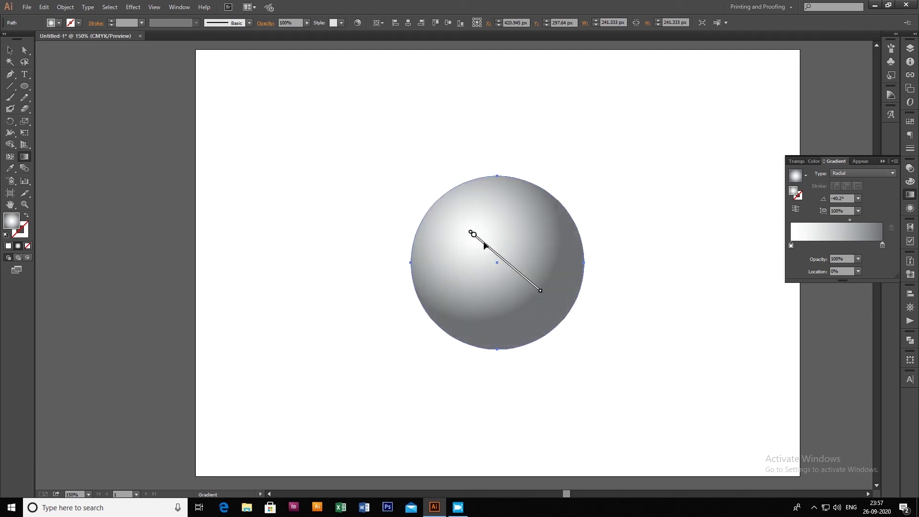
left_click_drag(519, 271, 501, 257)
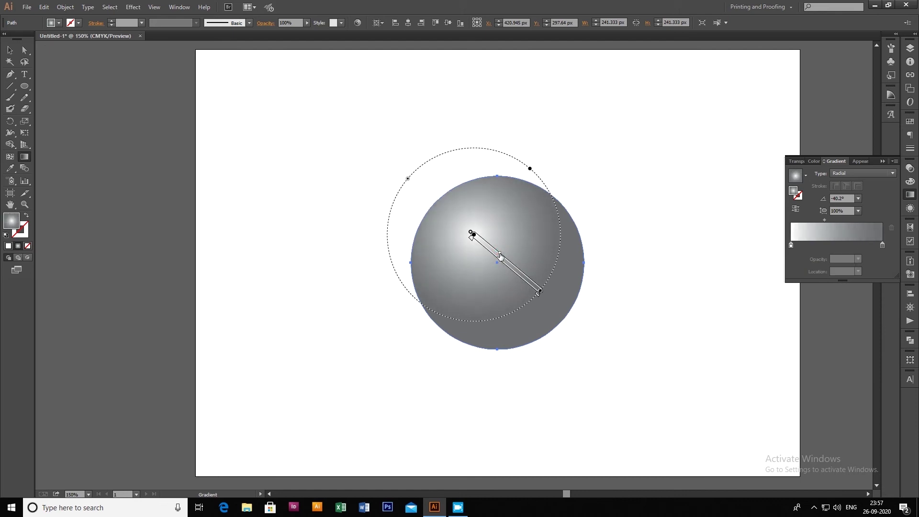
Lighten the outer color of the sphere's gradient to 48% black and deselect the sphere.
double_click(882, 246)
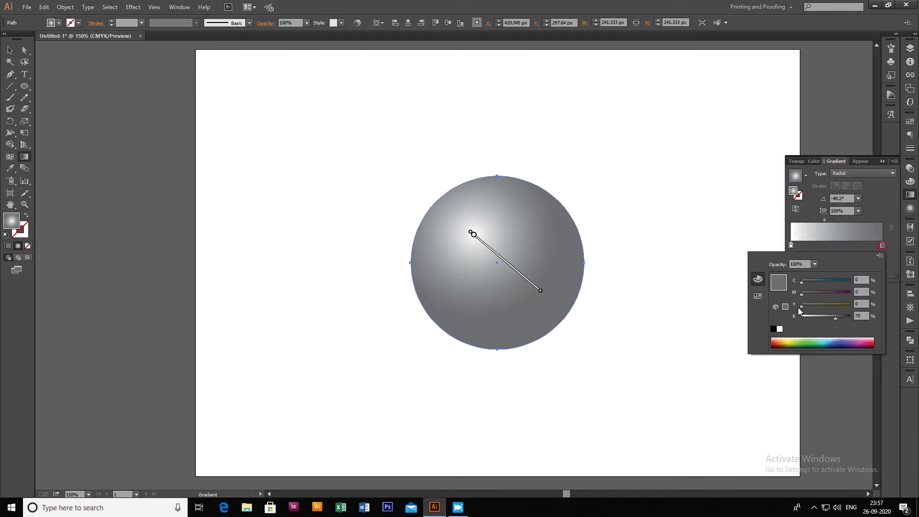
left_click_drag(834, 317, 824, 317)
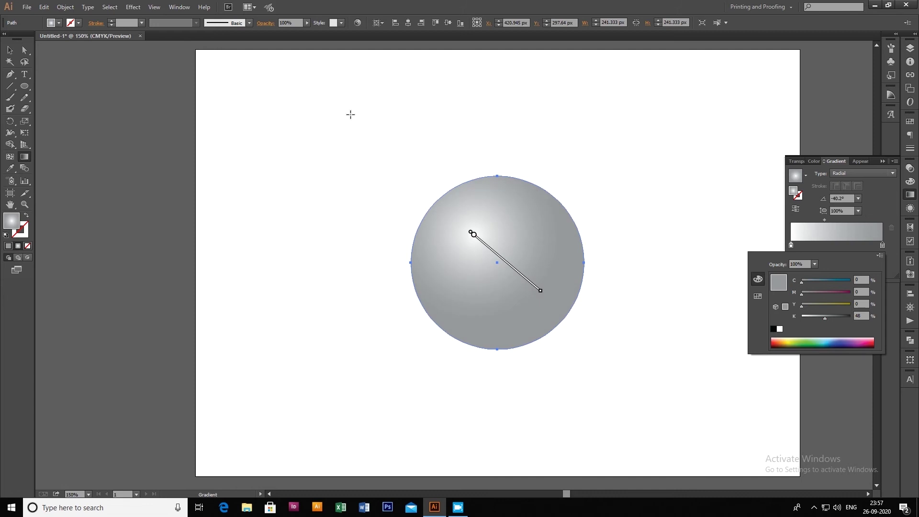
left_click(10, 53)
left_click(542, 151)
Duplicate the grey sphere and place the copy to the left of the original.
left_click_drag(473, 233, 329, 267)
key("v")
left_click(324, 124)
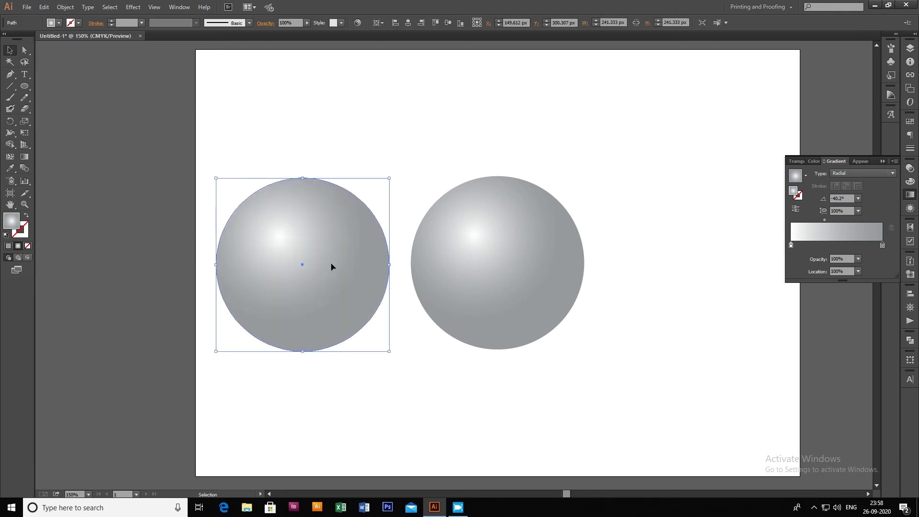
Darken the copy's outer gradient color to 75% black and move the midpoint to about 41%.
double_click(883, 246)
left_click_drag(827, 317, 838, 317)
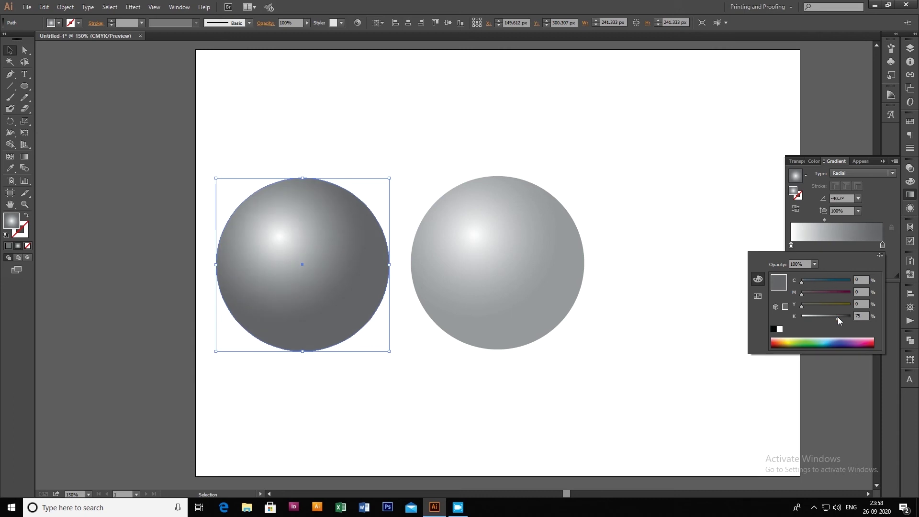
left_click_drag(825, 219, 834, 220)
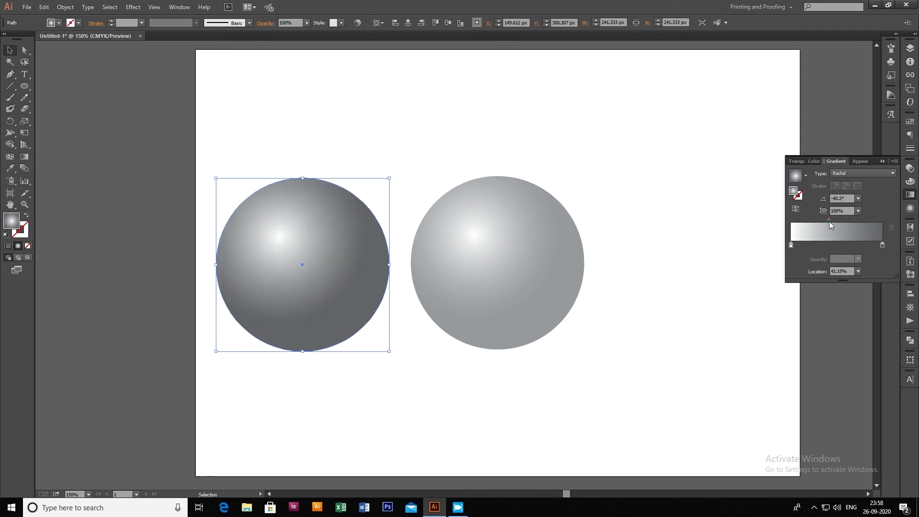
Align the darker sphere's center exactly over the lighter original sphere.
left_click(534, 260, "shift")
left_click(534, 261)
left_click(408, 23)
left_click(448, 23)
left_click(637, 178)
Reduce the opacity of the upper dark sphere to 64%.
left_click(537, 220)
left_click(307, 23)
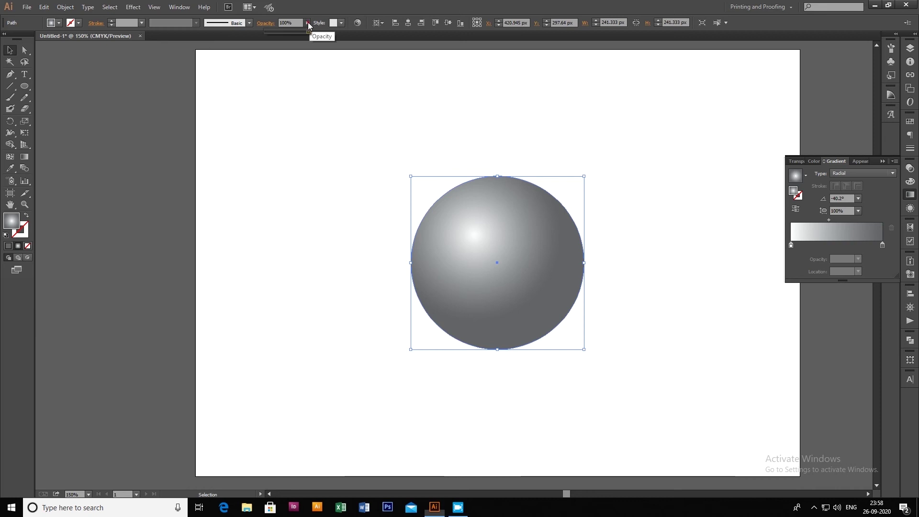
left_click(286, 31)
left_click_drag(291, 30, 292, 30)
Make the white stop of the upper sphere's gradient transparent and set the midpoint to about 39.6%.
left_click(790, 245)
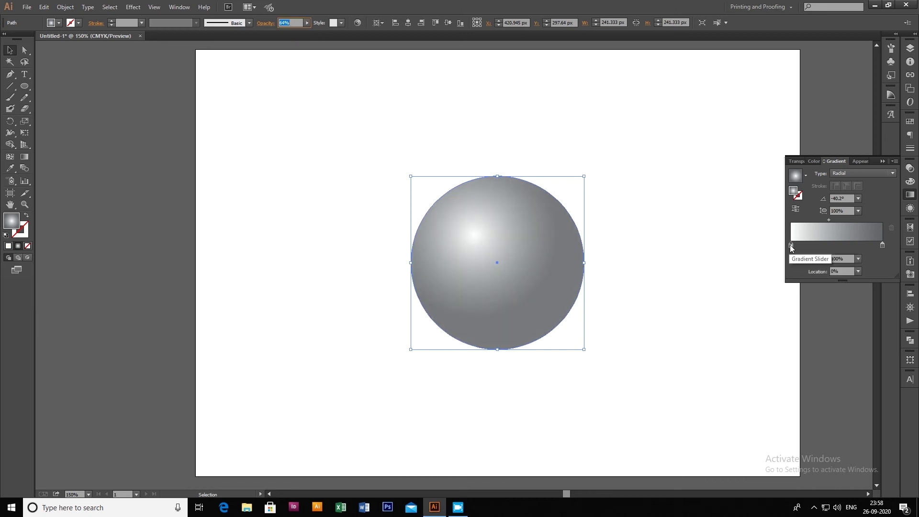
left_click(858, 259)
left_click(859, 269)
mouse_move(829, 220)
left_mouse_down()
mouse_move(814, 221)
mouse_move(855, 220)
mouse_move(832, 220)
left_mouse_up()
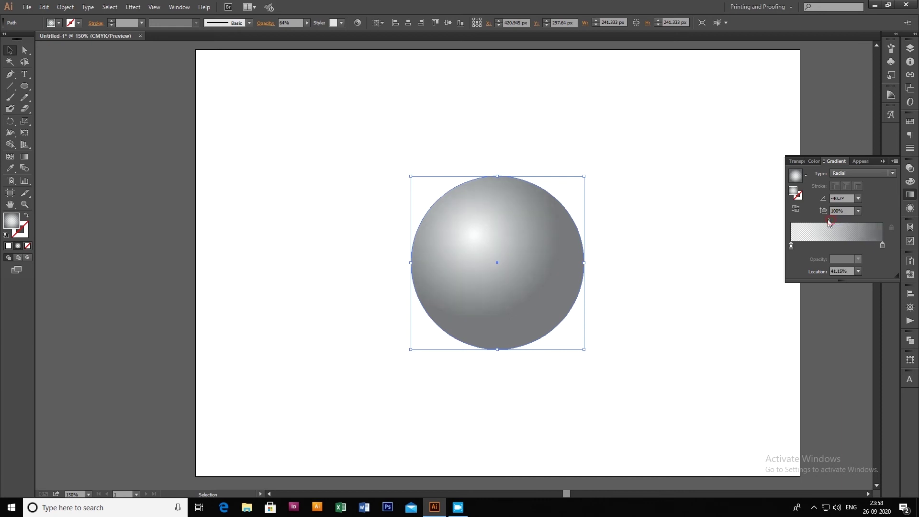
Enlarge the upper sphere's radial gradient, reposition its center over the upper-left highlight, and deselect the sphere.
left_click(24, 169)
left_click_drag(519, 270, 568, 316)
mouse_move(488, 249)
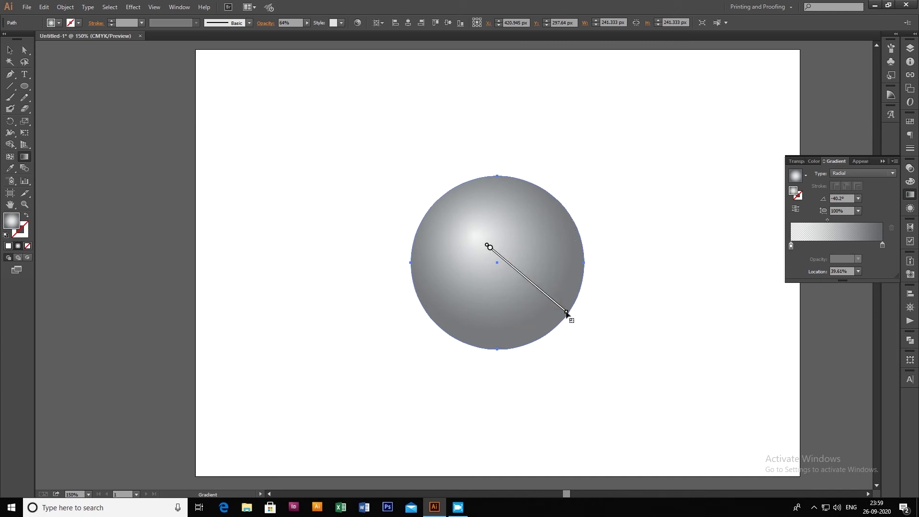
left_click_drag(506, 263, 499, 253)
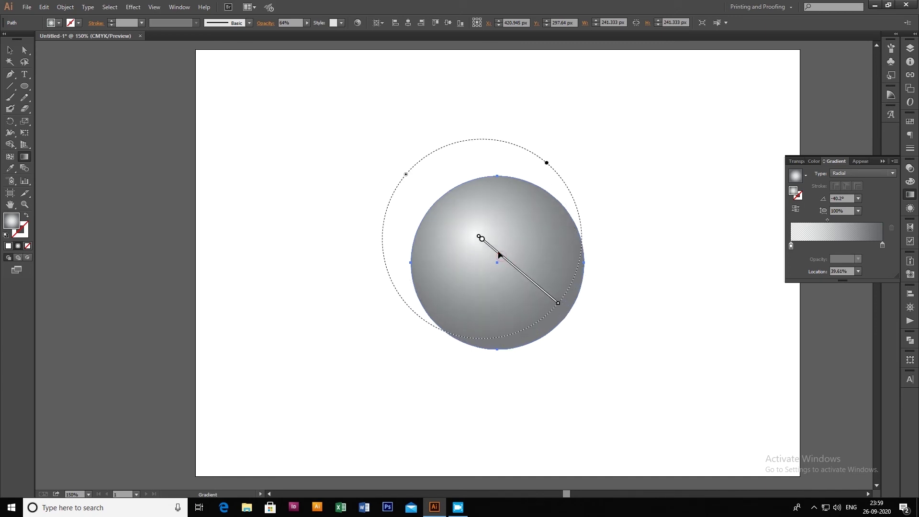
key("v")
key("ctrl+shift+a")
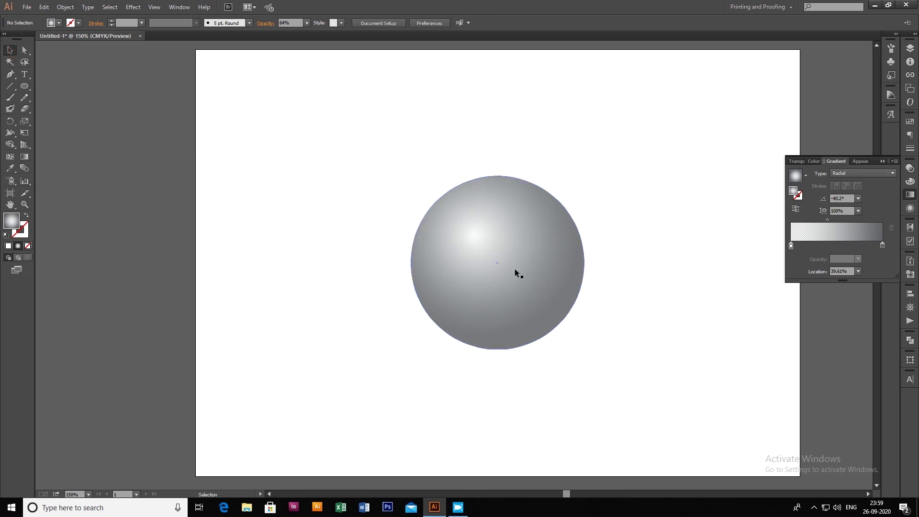
Duplicate the semi-transparent sphere to the left and set the copy's outer gradient color to black.
left_click_drag(554, 285, 376, 287)
double_click(883, 245)
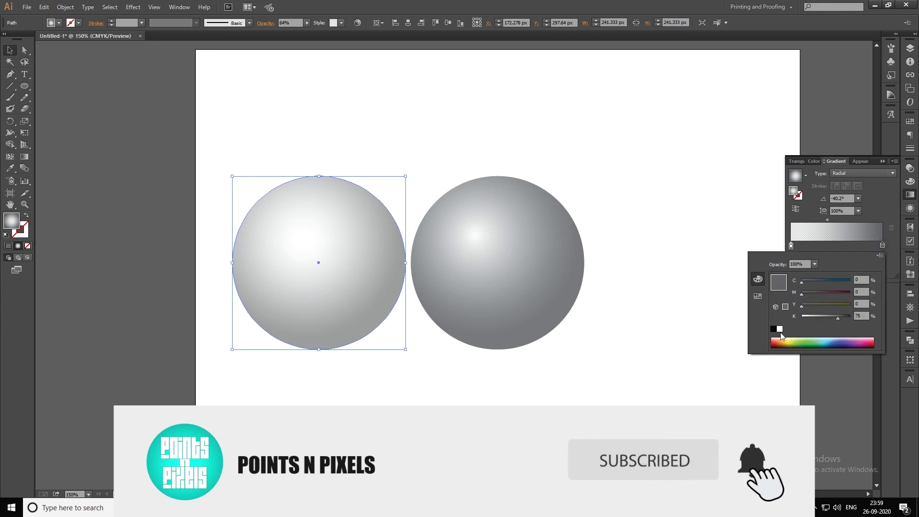
left_click(774, 329)
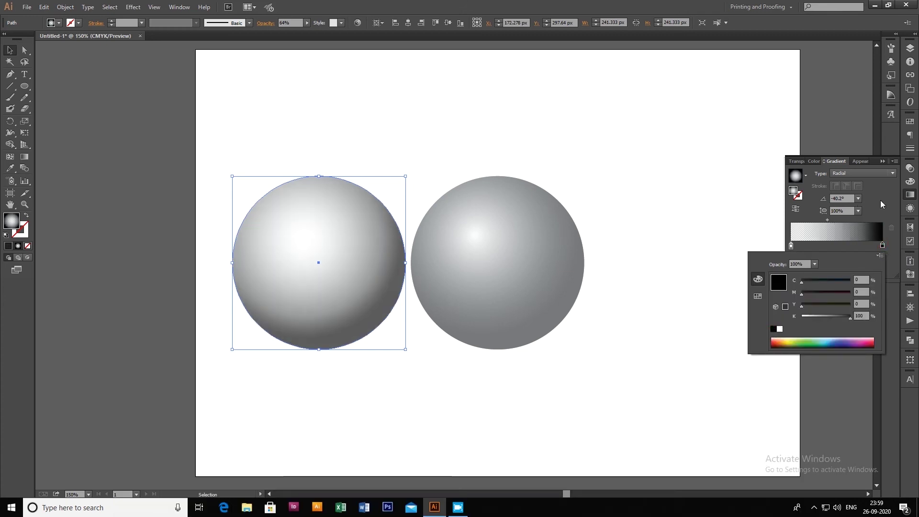
Set the copy's radial gradient angle to 0° and its midpoint location to 50%.
left_click(881, 200)
left_click(857, 200)
left_click(872, 300)
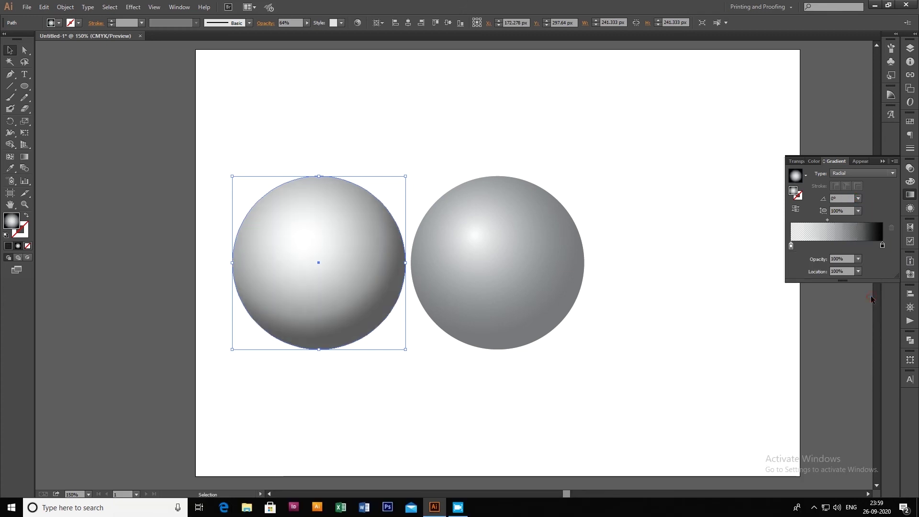
left_click(828, 219)
left_click(859, 271)
left_click(869, 334)
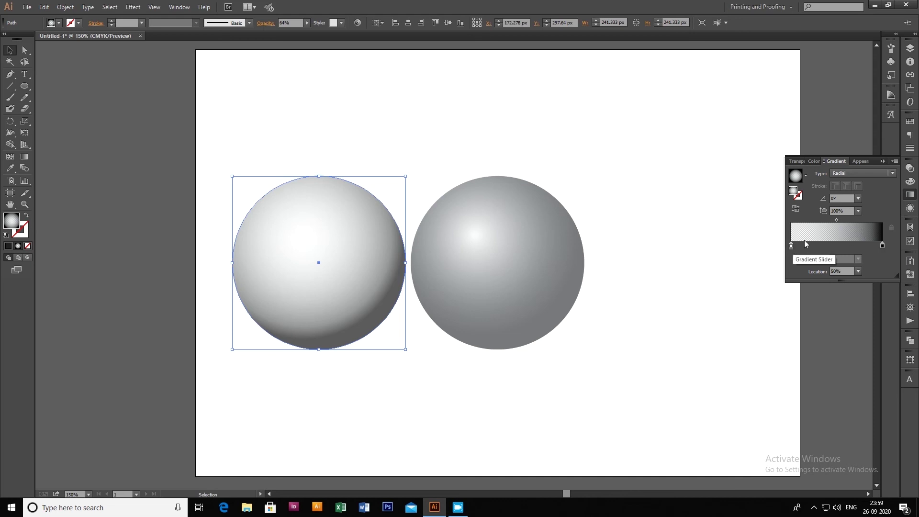
Center the copy's radial gradient within the circle and fit its radius so the black darkens only the rim.
left_click(24, 156)
left_click_drag(345, 239, 362, 263)
mouse_move(417, 264)
left_mouse_down()
mouse_move(360, 262)
mouse_move(370, 263)
left_mouse_up()
left_click(9, 50)
Align the dark-rimmed copy over the grey sphere and deselect everything.
left_click(513, 246, "shift")
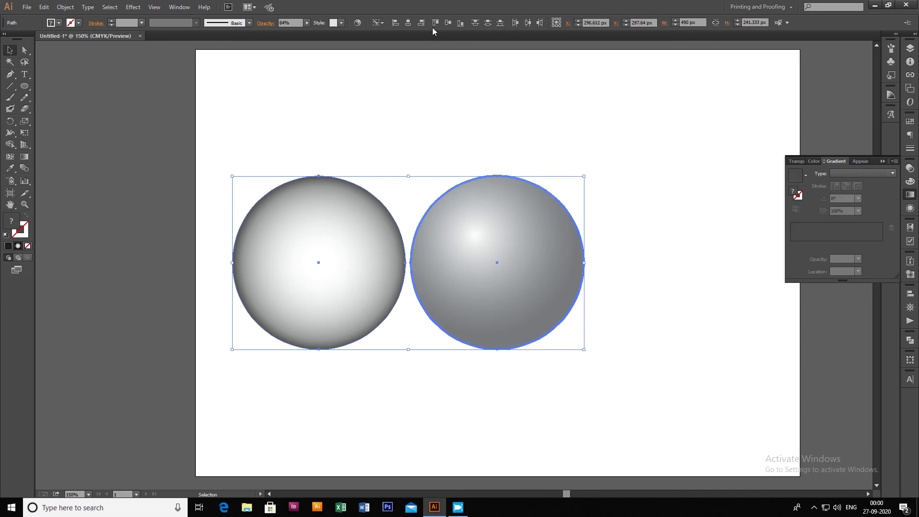
left_click(421, 23)
left_click(642, 184)
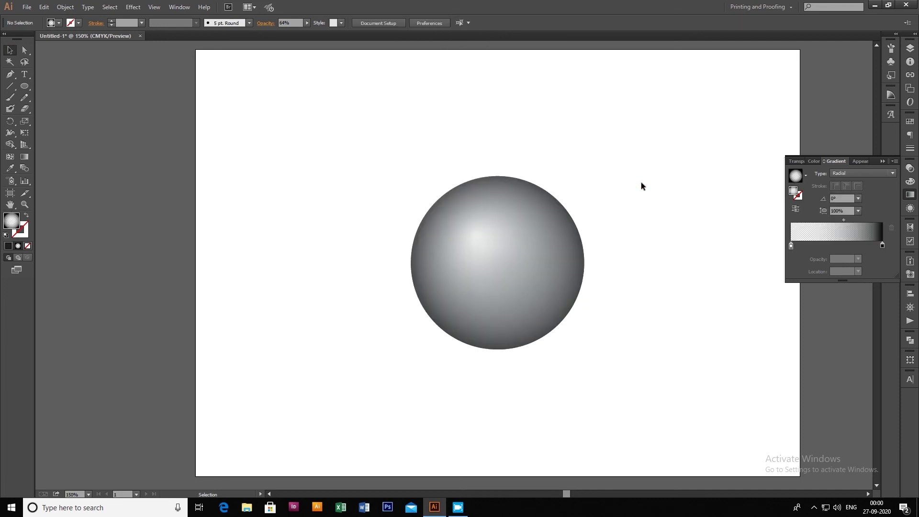
Collapse the gradient settings and expand Layer 1 to view the sphere's stacked paths.
left_click(883, 160)
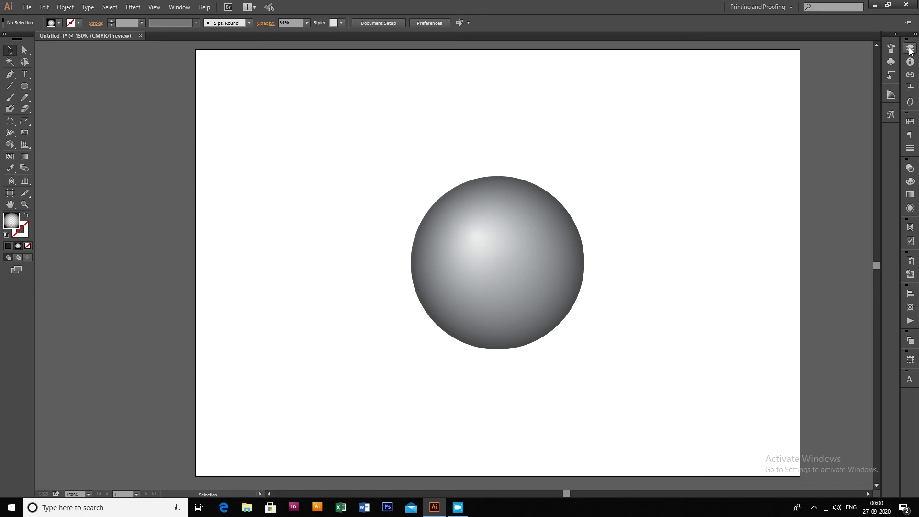
left_click(910, 48)
left_click(820, 54)
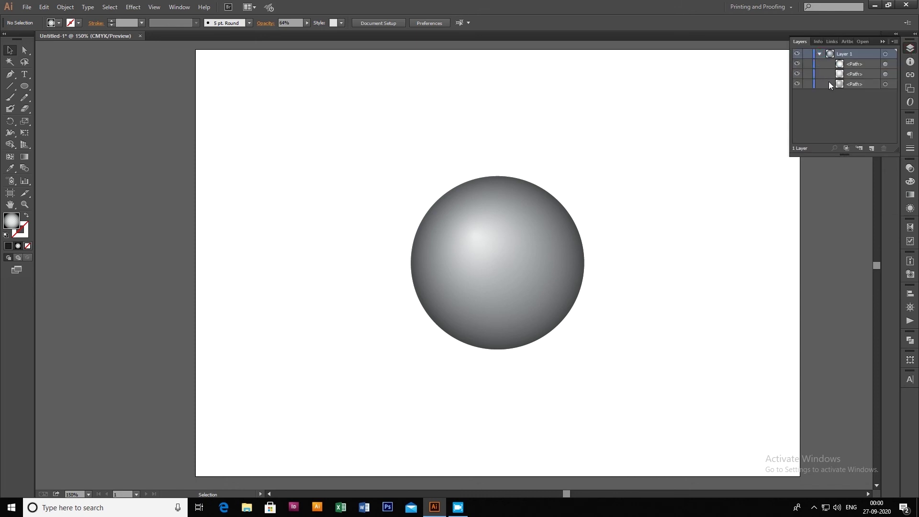
Inspect the bottom sphere path's radial gradient, and shift the middle path's gradient centre slightly up and left to match it.
left_click(886, 84)
left_click(23, 156)
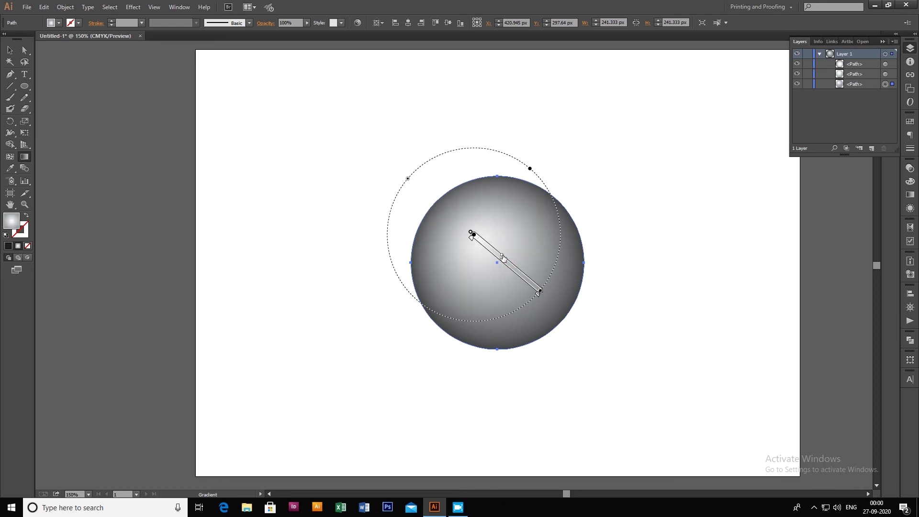
left_click(885, 74)
mouse_move(491, 248)
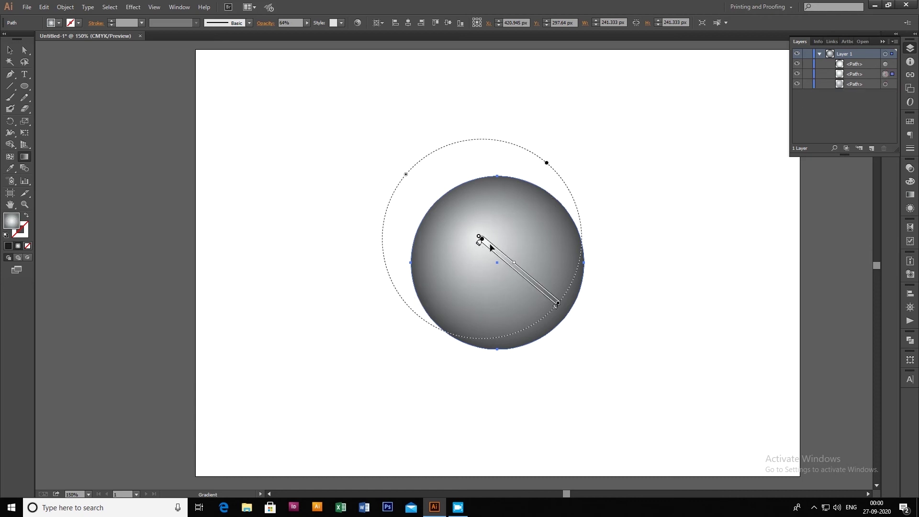
left_click(522, 270)
left_click_drag(481, 239, 476, 234)
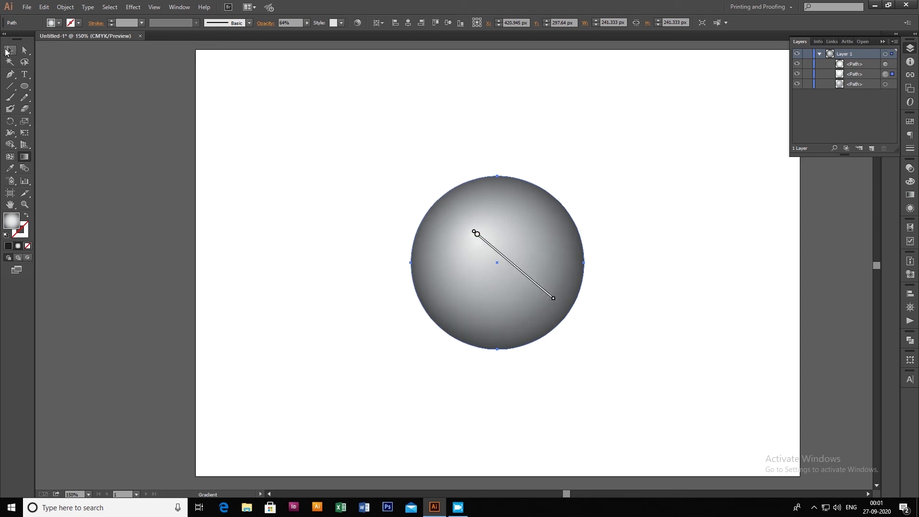
left_click(6, 51)
left_click(343, 158)
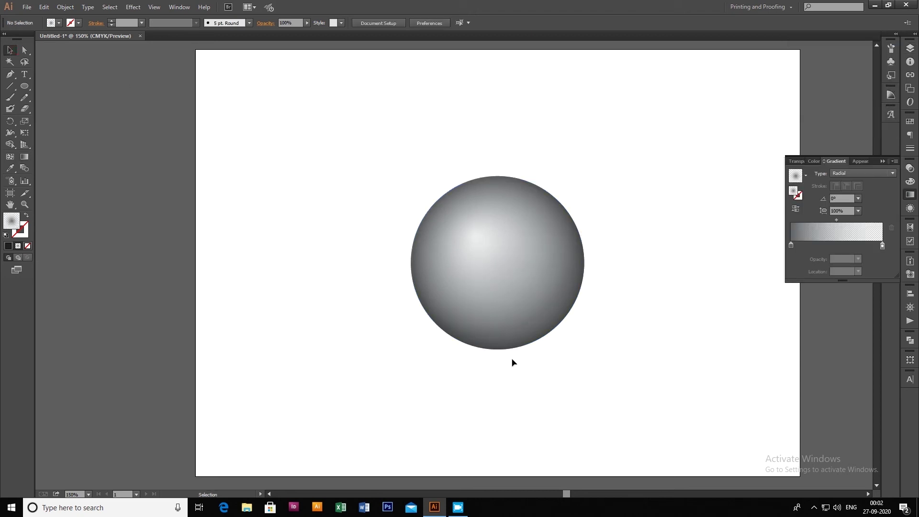
Draw a rectangle of 841.89 by 595.28 px covering the whole artboard and send it behind the sphere.
left_click_drag(25, 86, 50, 84)
left_click(230, 96)
left_click(474, 312)
left_click_drag(195, 48, 799, 484)
left_click(11, 50)
right_click(150, 139)
mouse_move(201, 273)
left_click(284, 304)
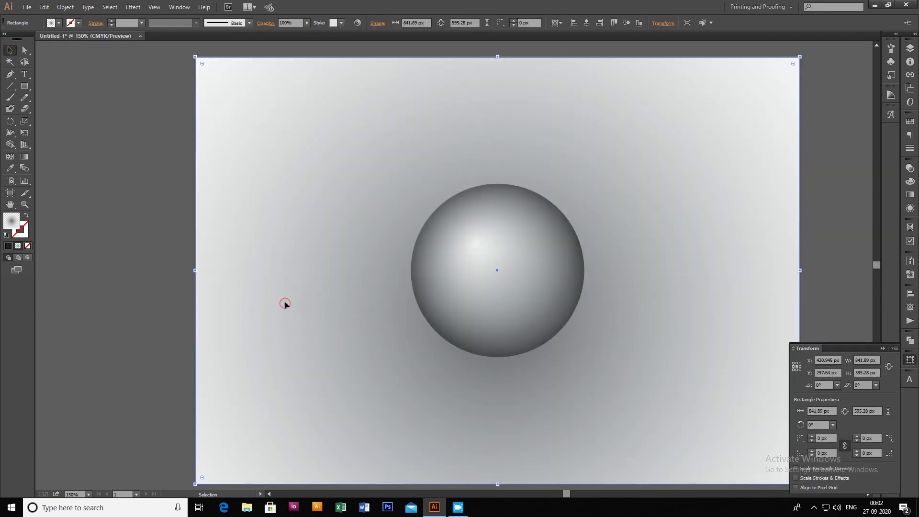
Fill the background rectangle with a solid grey swatch instead of the radial gradient.
left_click(54, 23)
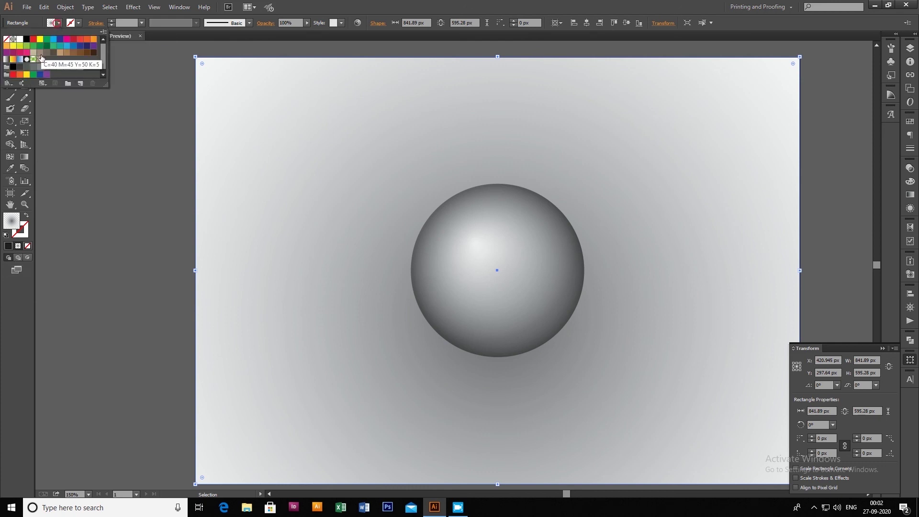
left_click(46, 67)
left_click(40, 67)
left_click(33, 67)
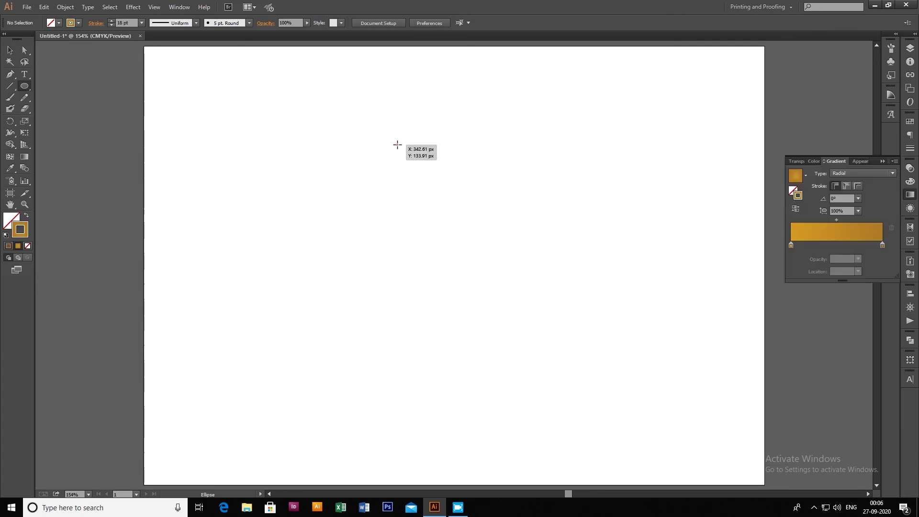
Draw an unfilled circle about 203 px wide and give it a grey stroke with a weight of 56 pt.
left_click_drag(396, 144, 515, 294)
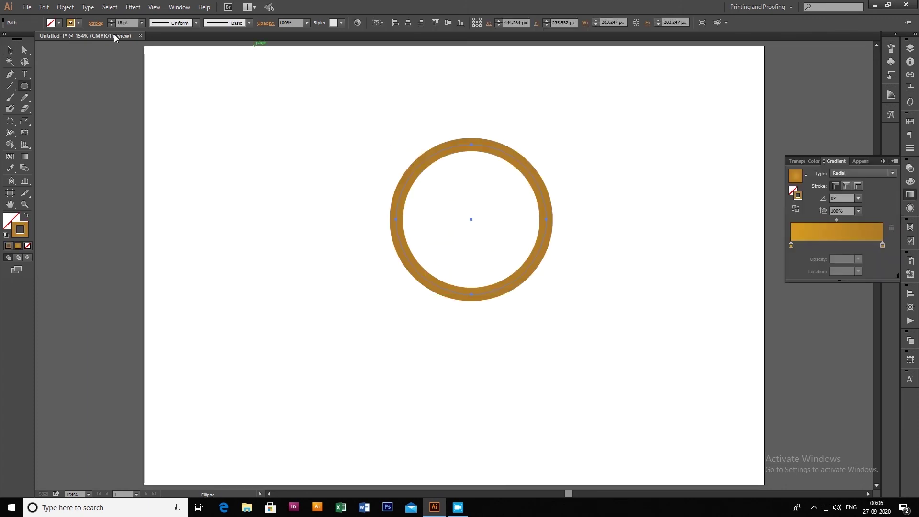
left_click(80, 24)
left_click(39, 67)
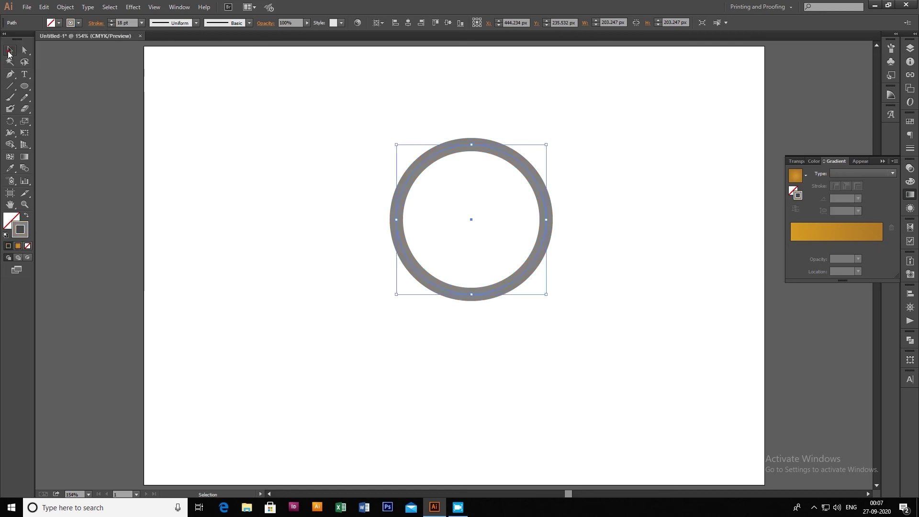
left_click_drag(112, 22, 112, 22)
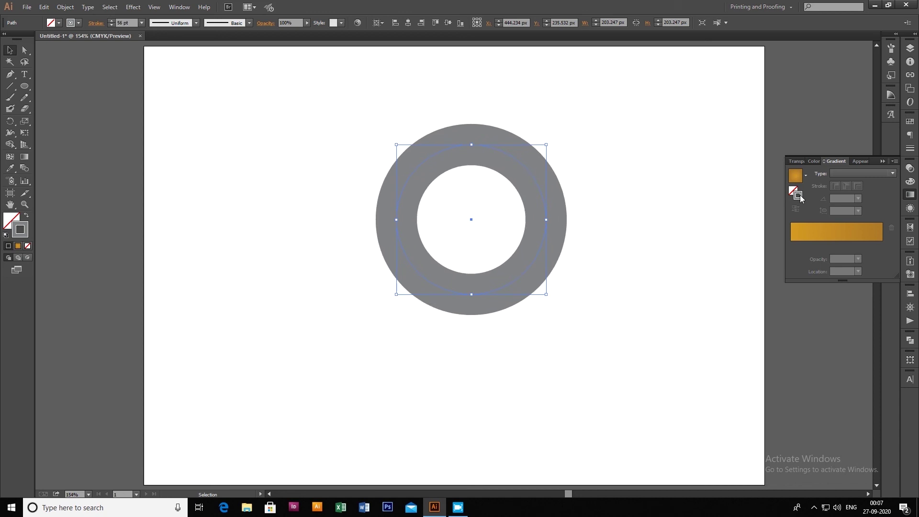
Apply a linear gradient to the circle's stroke and make it run along the stroke.
left_click(884, 240)
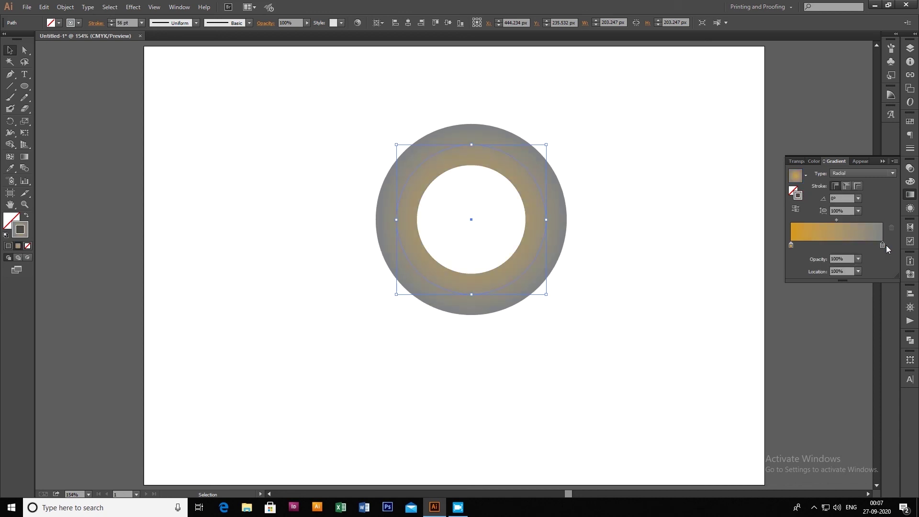
left_click(864, 172)
left_click(862, 184)
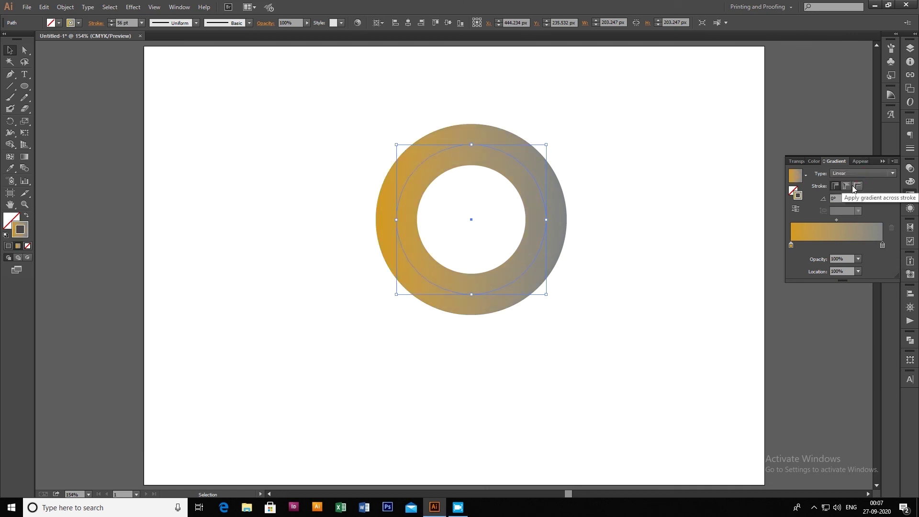
left_click(848, 187)
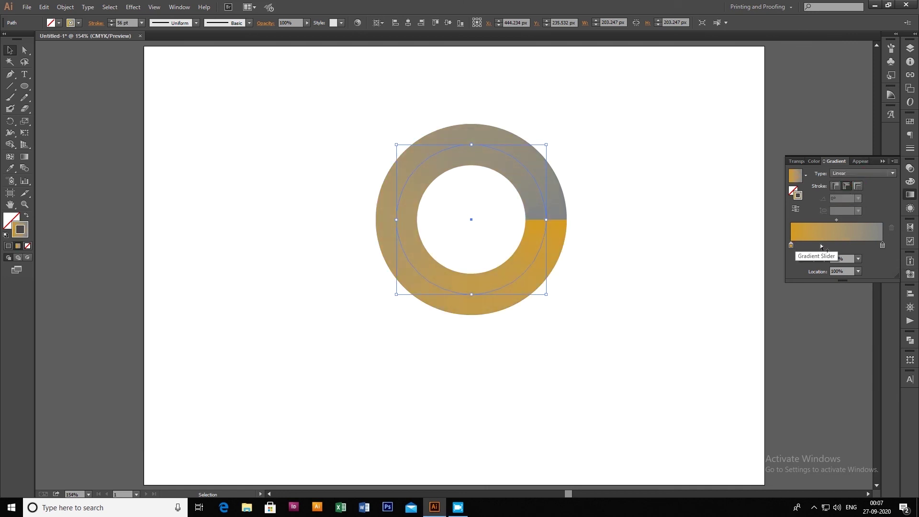
Replace the stroke gradient's orange starting stop with a medium grey one matching the grey end stop.
left_click(867, 245)
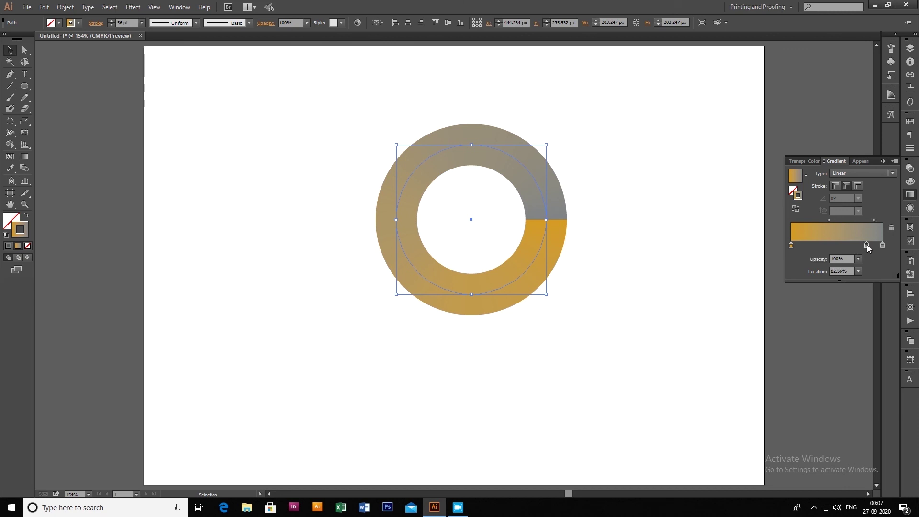
left_click_drag(795, 245, 796, 261)
left_click_drag(866, 246, 791, 246)
double_click(791, 245)
left_click(758, 297)
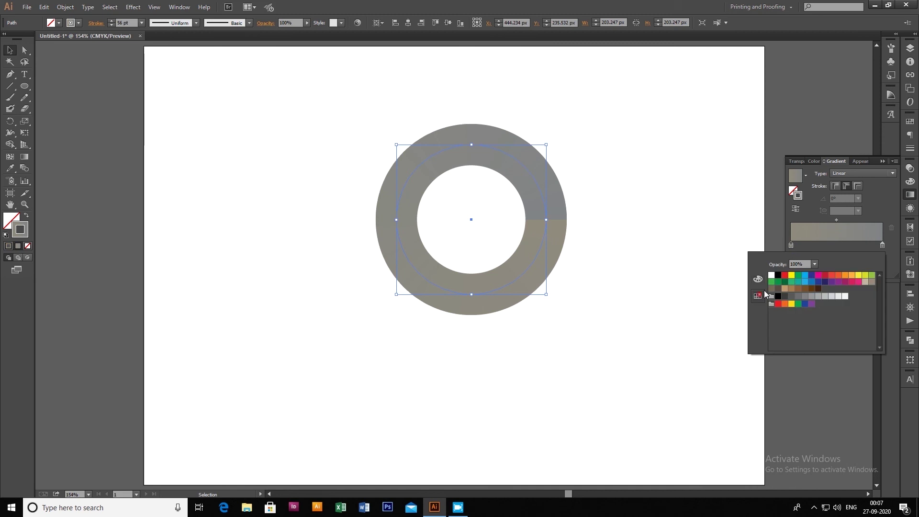
left_click(806, 297)
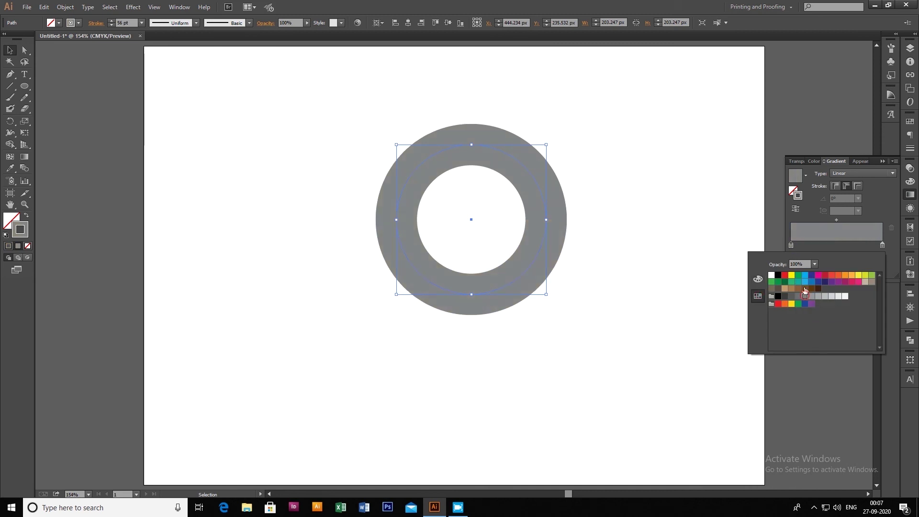
left_click(883, 246)
Add a light grey stop at 12.31% and a dark grey stop at 26.15% to the stroke gradient.
left_click(803, 246)
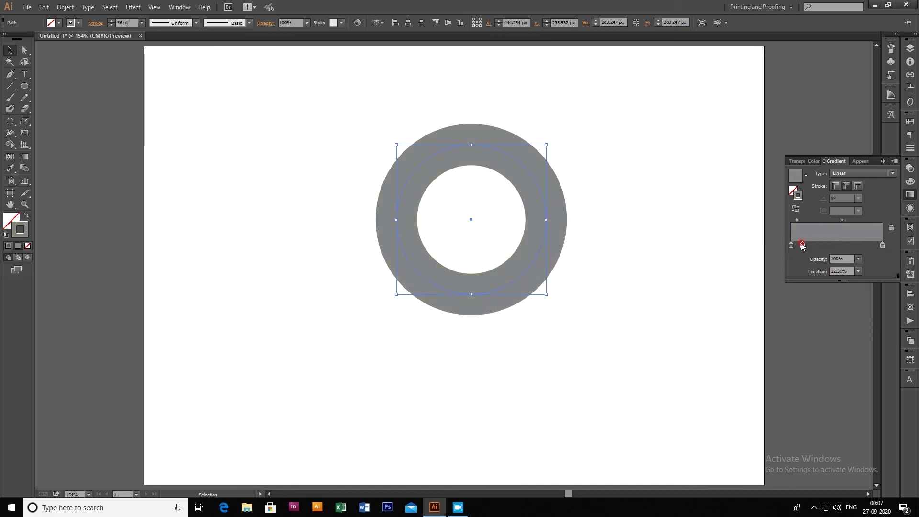
double_click(803, 245)
left_click(826, 297)
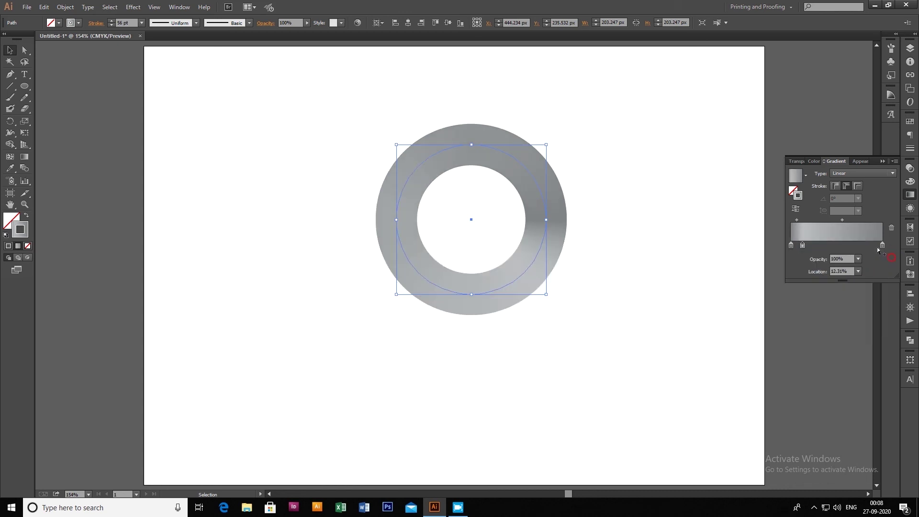
left_click(816, 245)
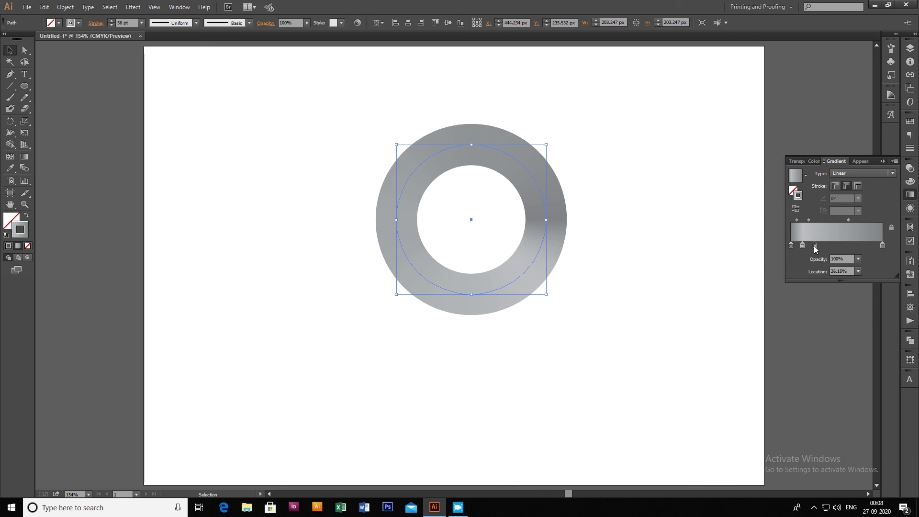
double_click(815, 245)
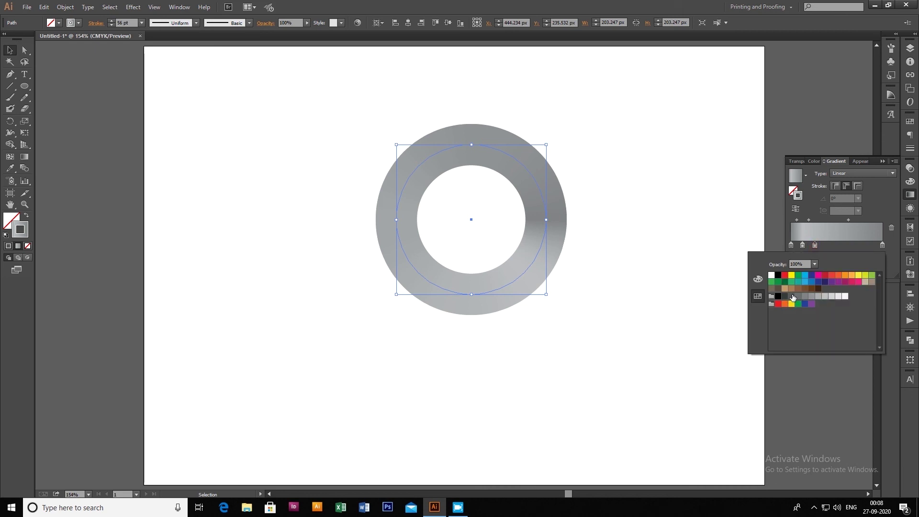
left_click(794, 297)
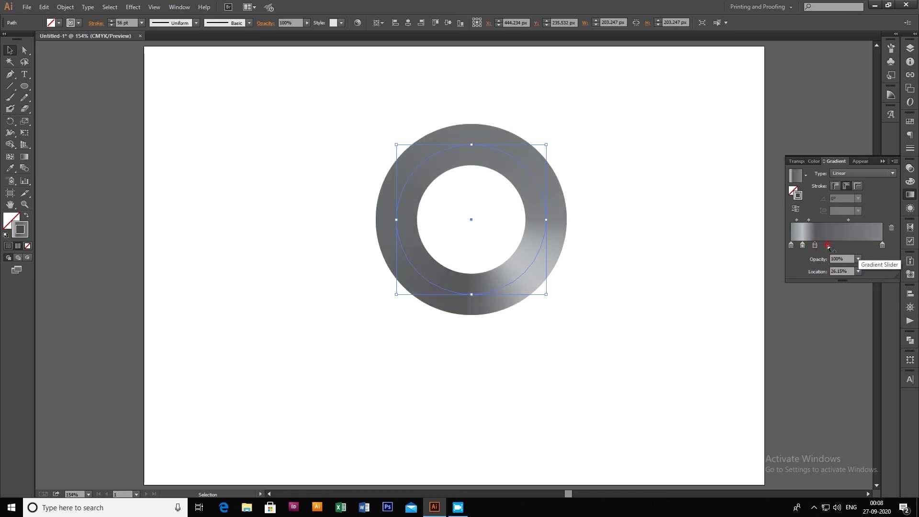
Add a near-white stop just beyond the dark grey one, followed by a darker grey stop at 50.26%.
left_click(828, 245)
double_click(828, 245)
left_click(846, 297)
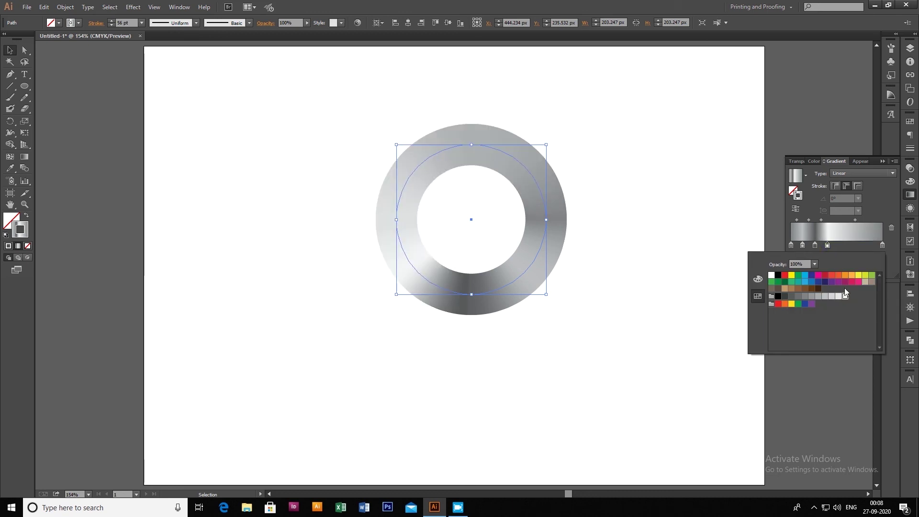
left_click(838, 245)
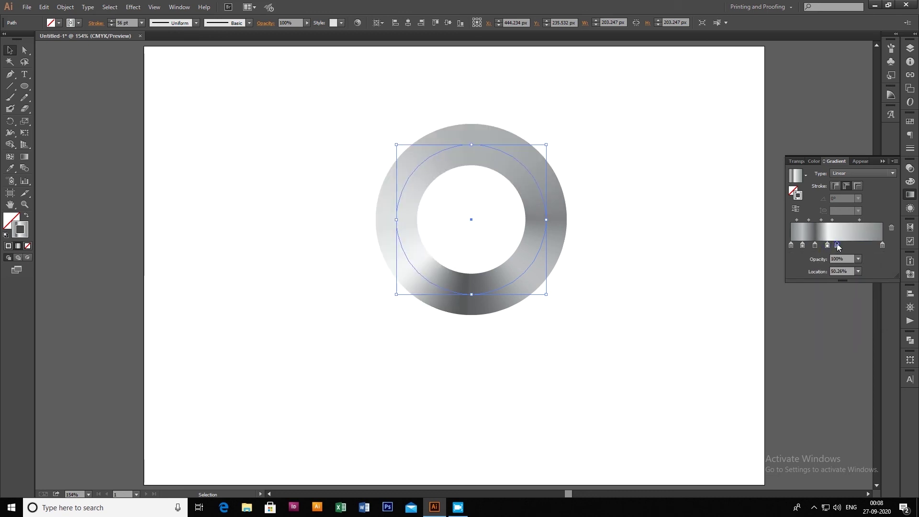
double_click(838, 245)
left_click(798, 296)
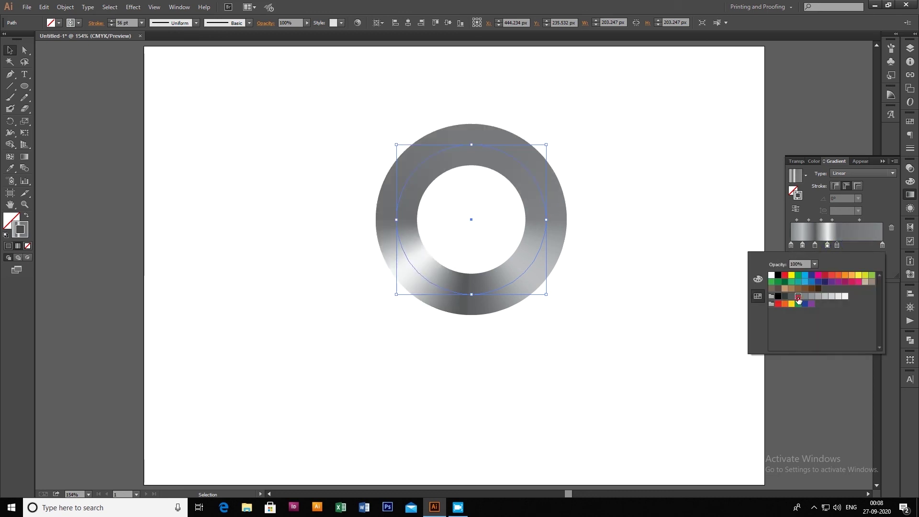
Add a light grey stop at 63.08% and a dark grey stop at 75.9% to the stroke gradient.
left_click(849, 246)
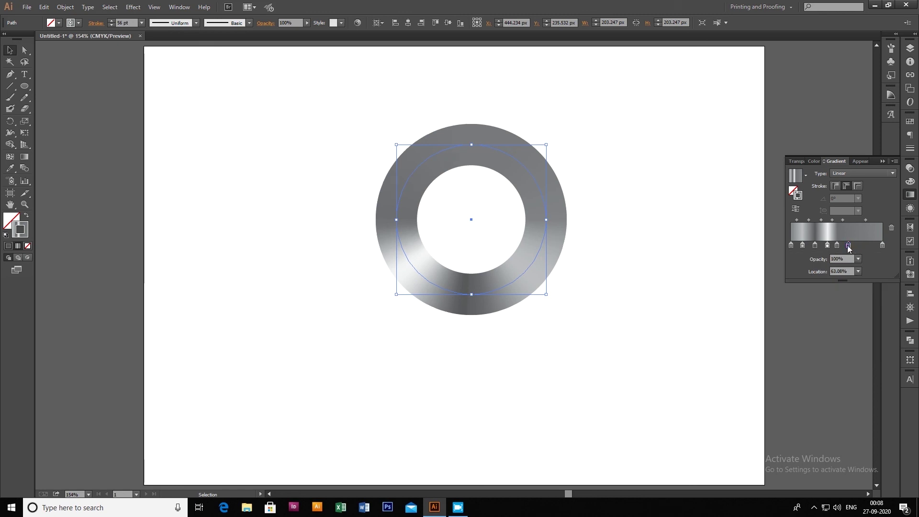
double_click(849, 246)
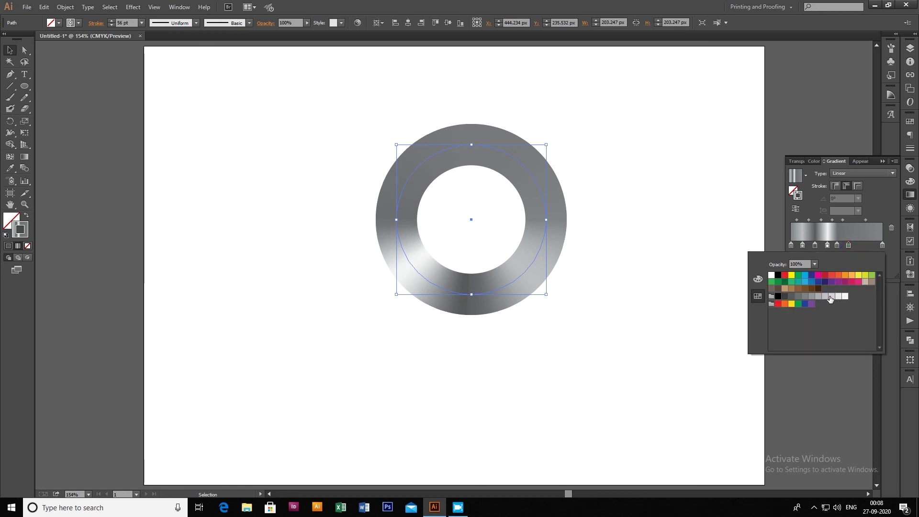
left_click(831, 296)
left_click(861, 246)
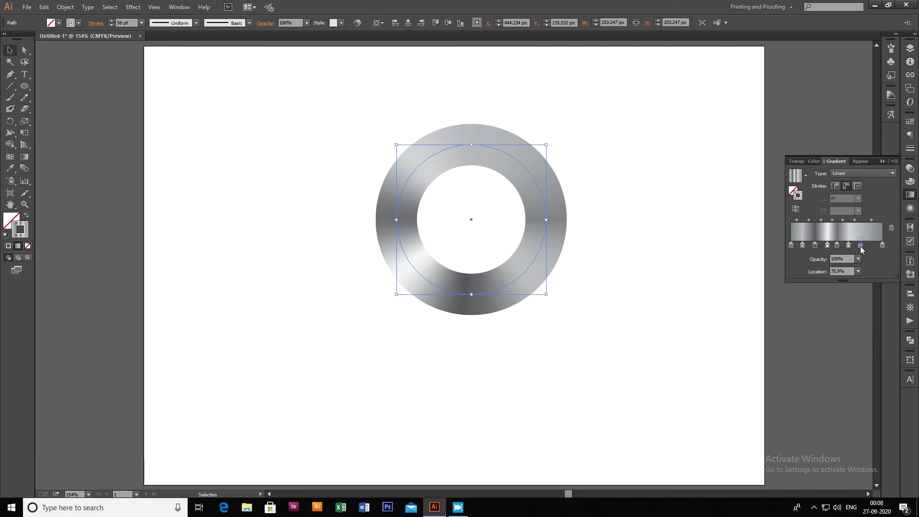
double_click(861, 246)
left_click(792, 297)
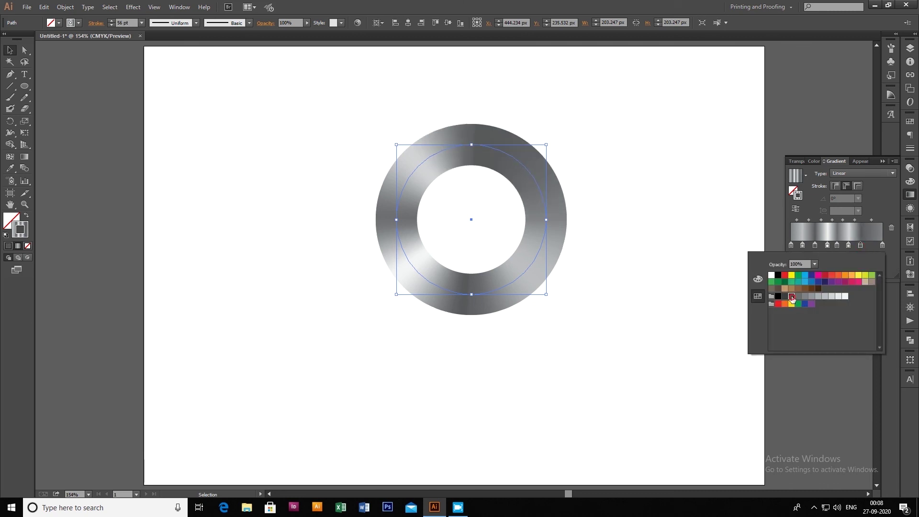
Add a near-white stop at 87.69% to finish the metallic stroke gradient.
left_click(872, 246)
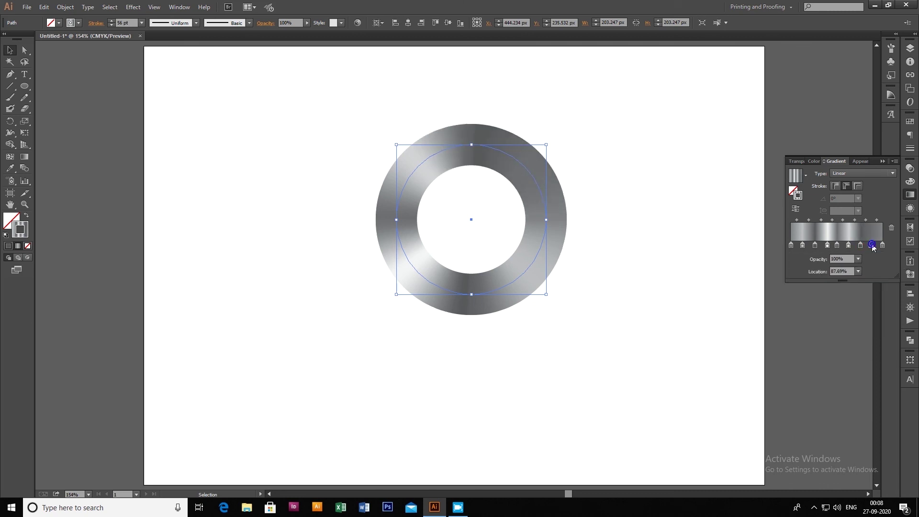
double_click(872, 245)
left_click(846, 297)
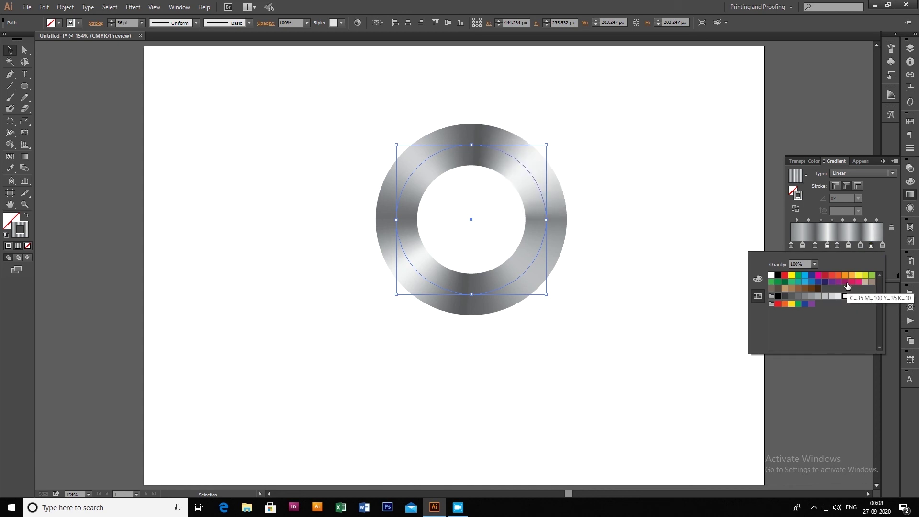
left_click(890, 248)
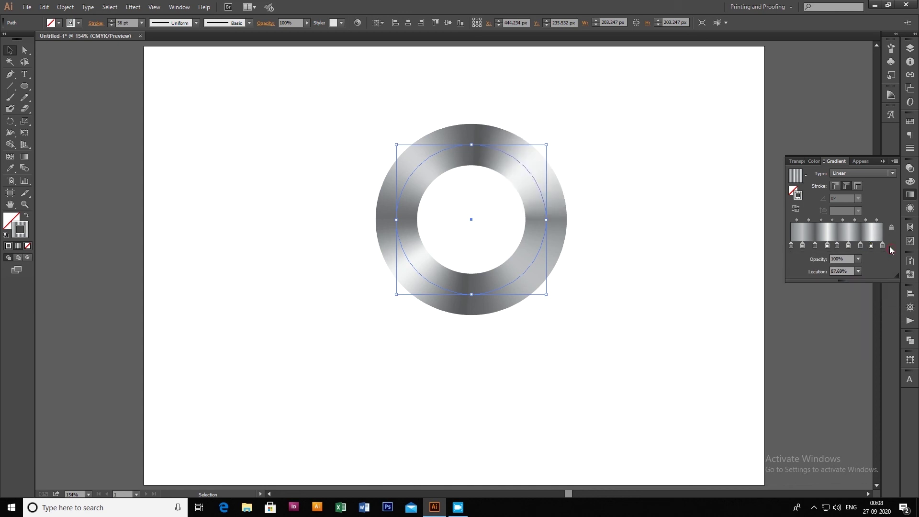
Increase the circle's stroke weight to 203 pt so the ring closes into a full metallic disc, and deselect it.
left_click(112, 20)
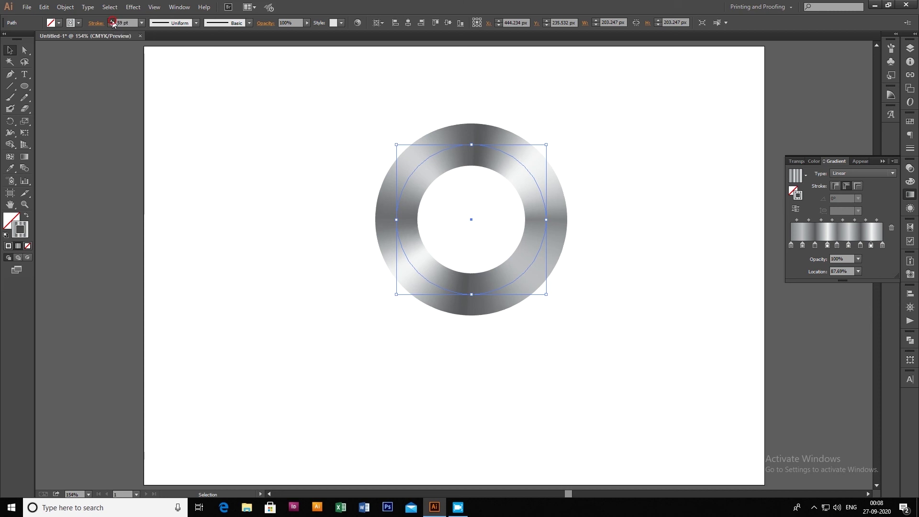
left_click_drag(112, 21, 113, 23)
left_click(250, 180)
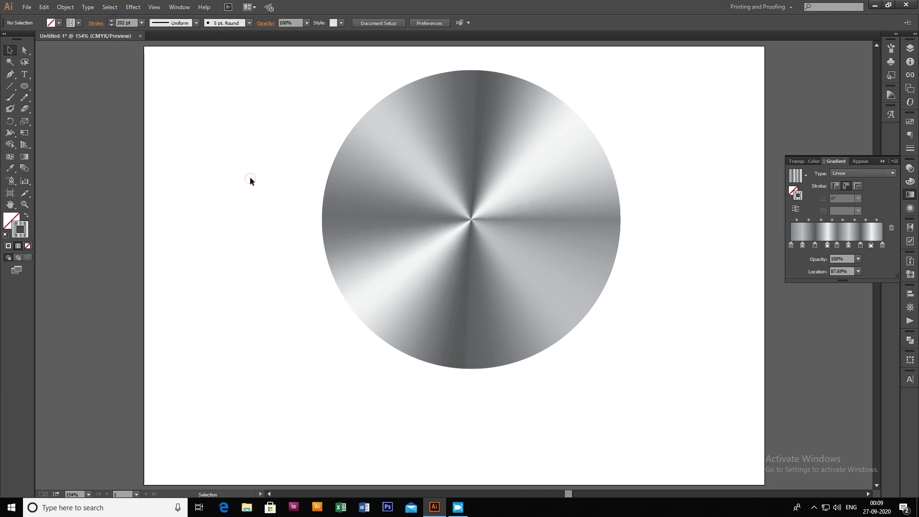
left_click(478, 215)
left_click(111, 21)
left_click(209, 169)
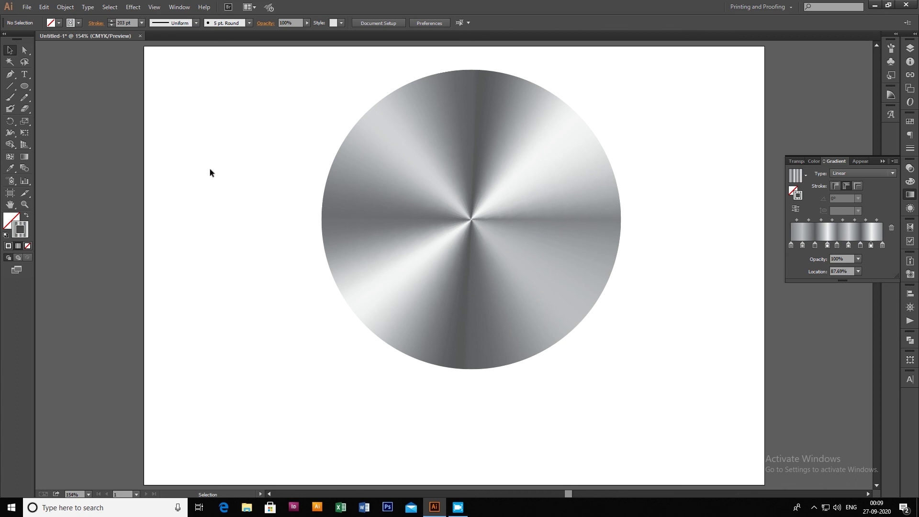
Centre the metallic disc horizontally and vertically on the artboard.
left_click(596, 246)
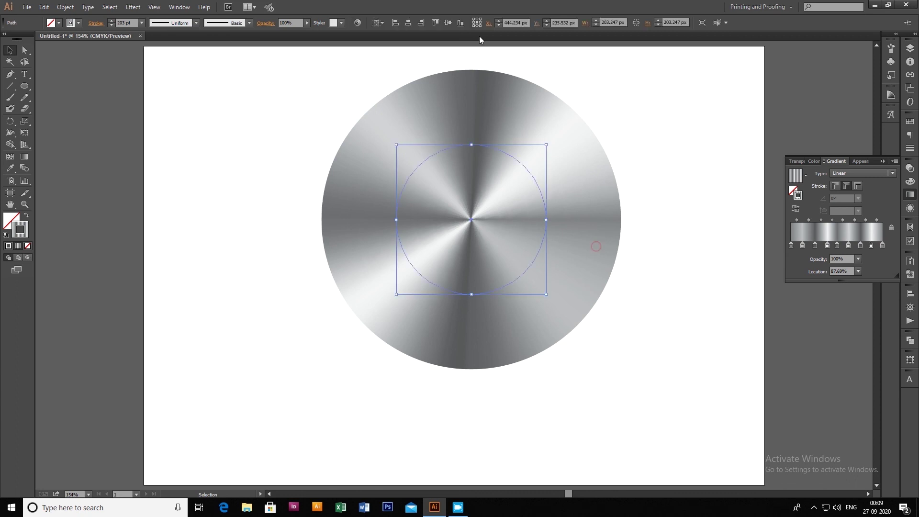
left_click(407, 23)
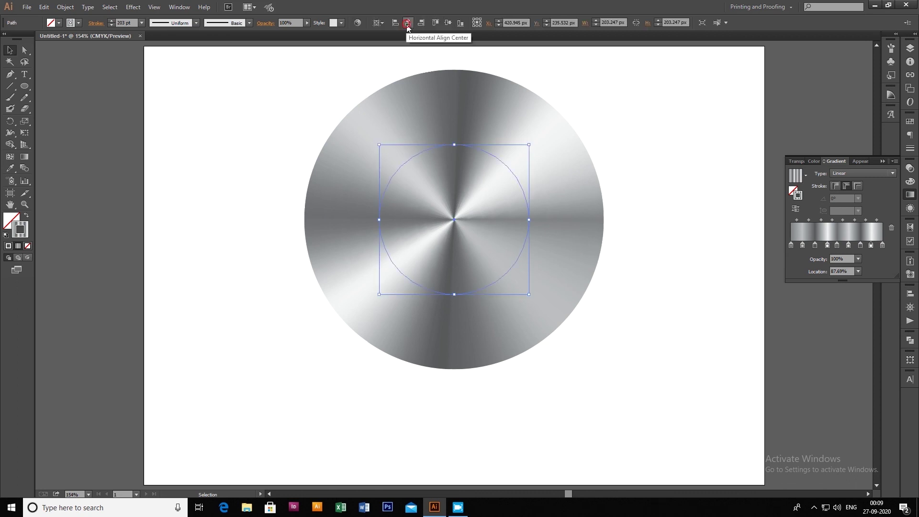
left_click(448, 23)
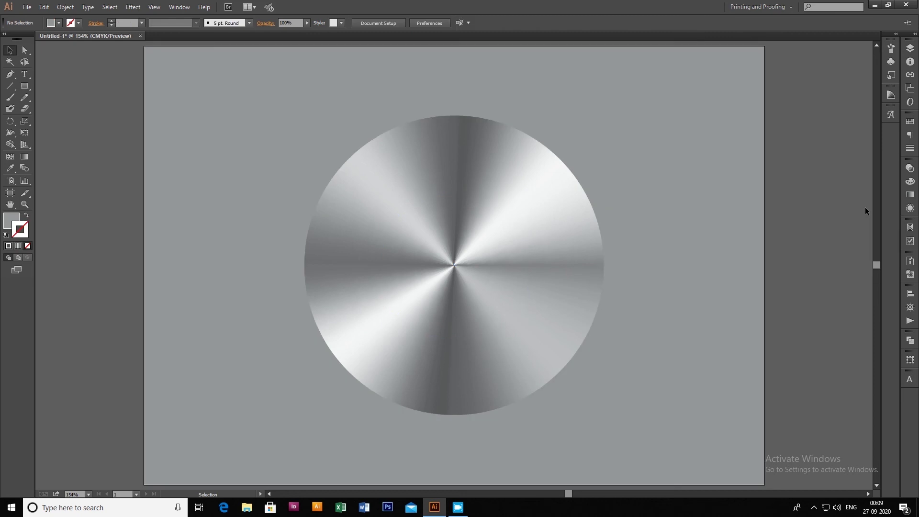